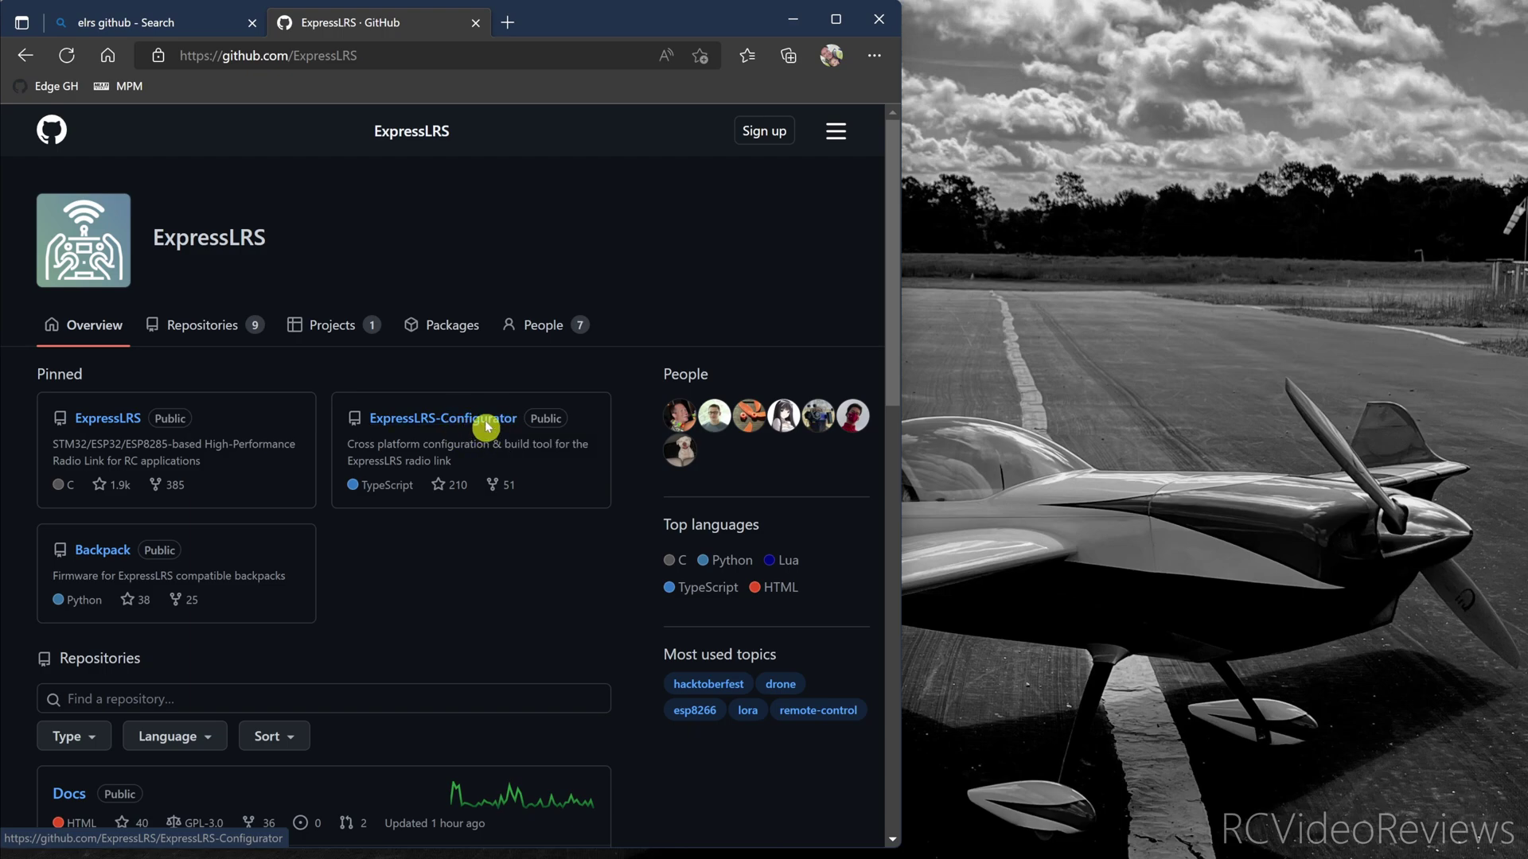
# Open the ExpressLRS-Configurator repository and its latest 1.4.2 release page.
pyautogui.click(448, 419)
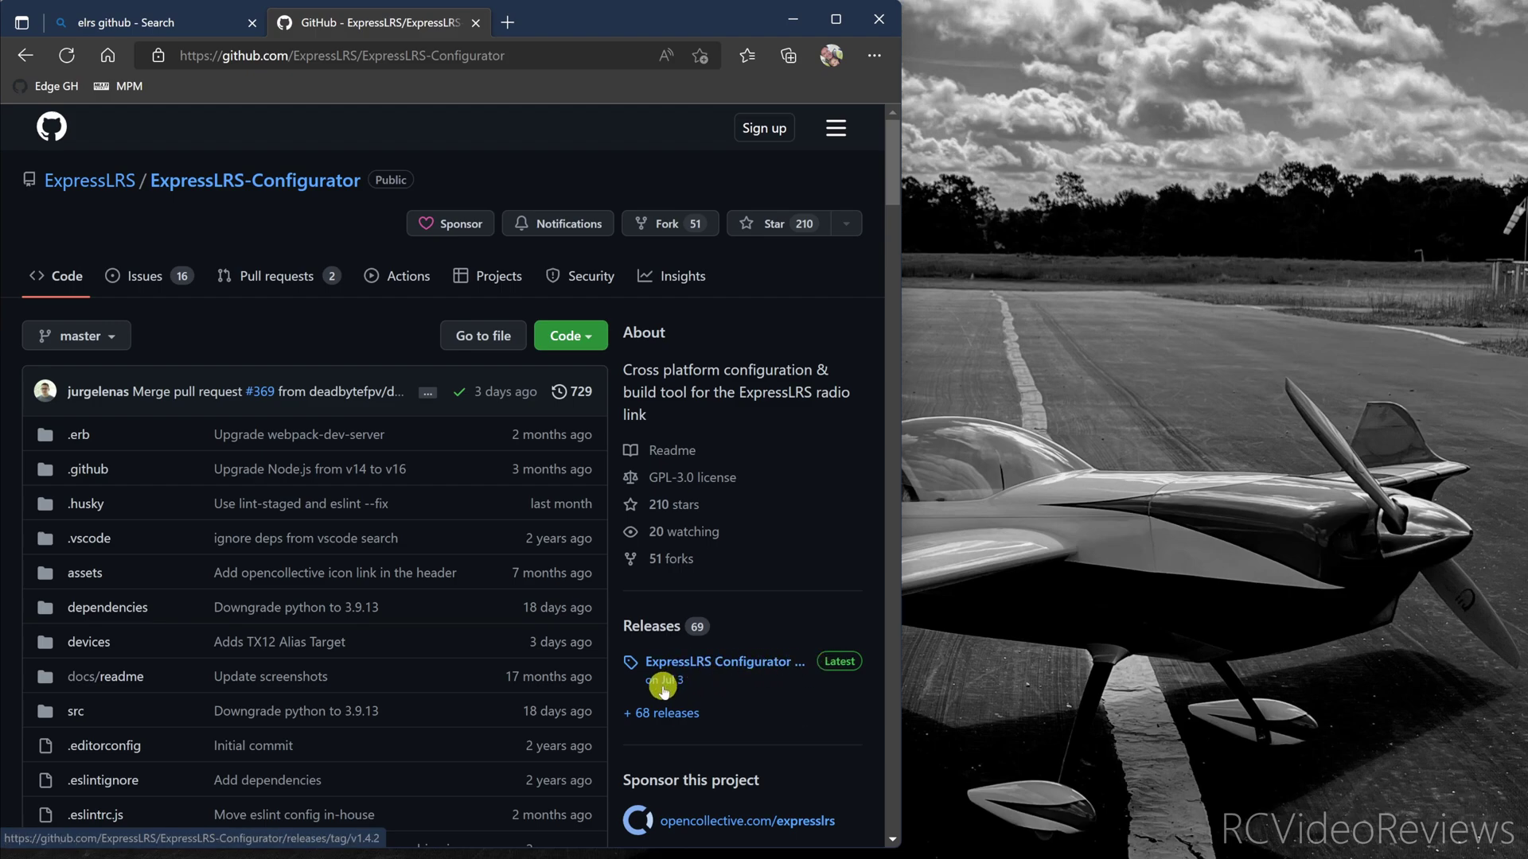
pyautogui.moveTo(664, 690)
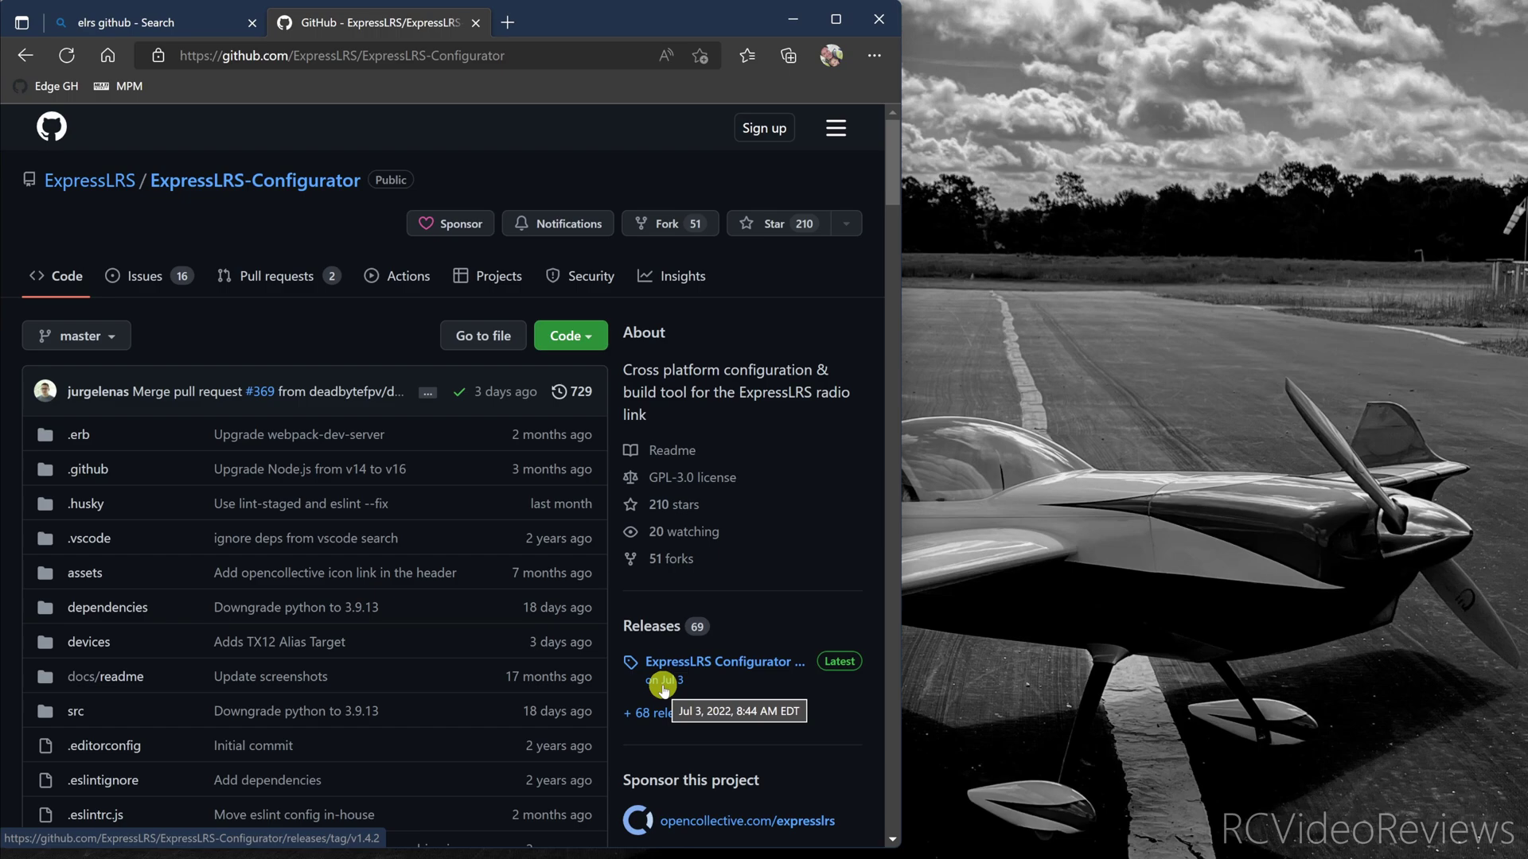
pyautogui.click(719, 658)
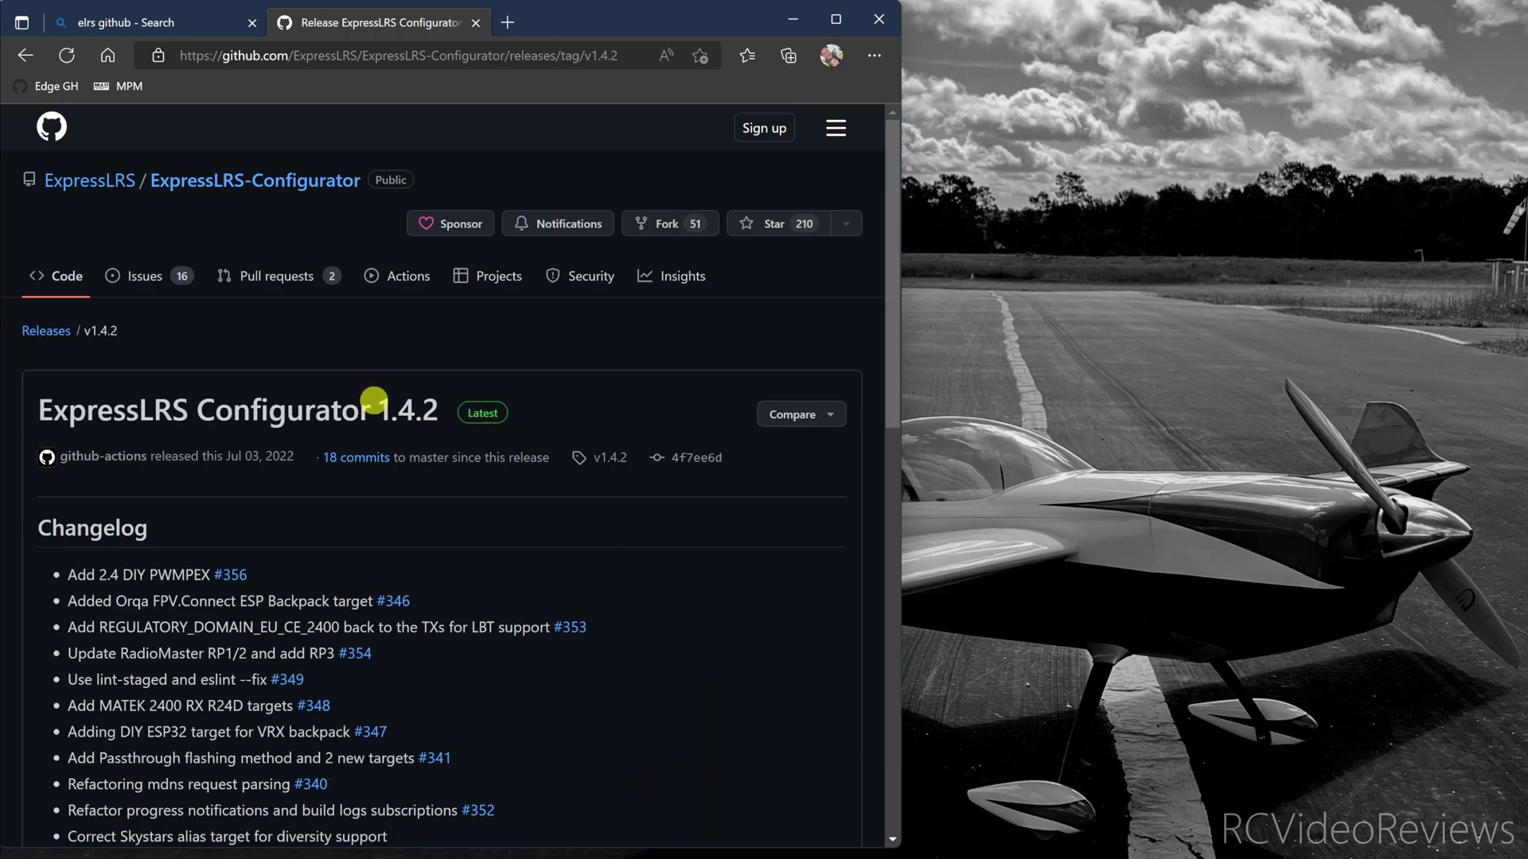
# Download ExpressLRS-Configurator-Setup-1.4.2.exe from the 1.4.2 release assets.
pyautogui.click(374, 409)
pyautogui.moveTo(374, 410); pyautogui.dragTo(433, 406)
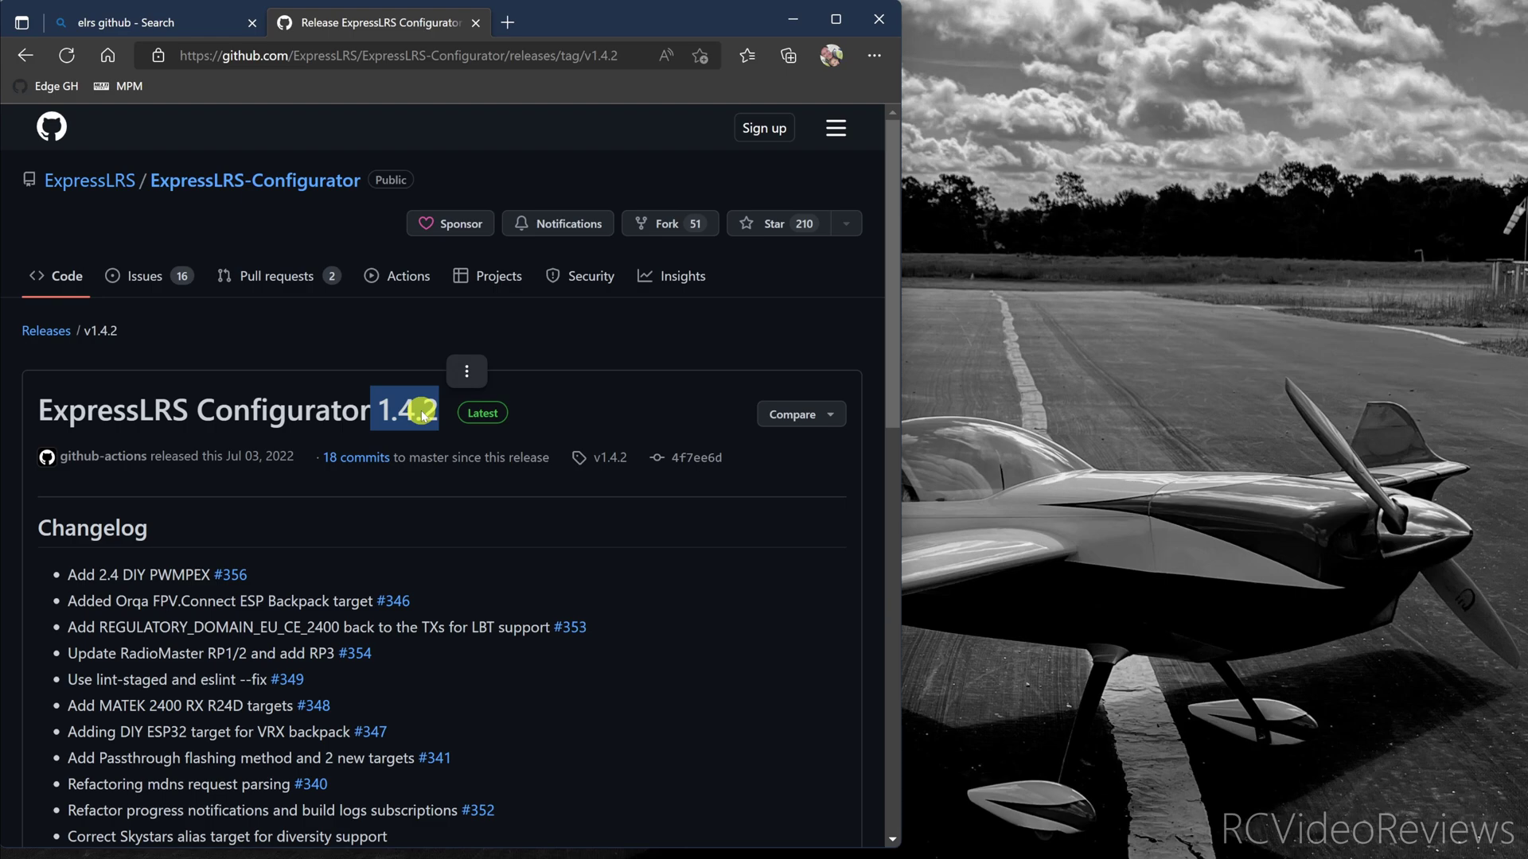
pyautogui.scroll(-12, 421, 414)
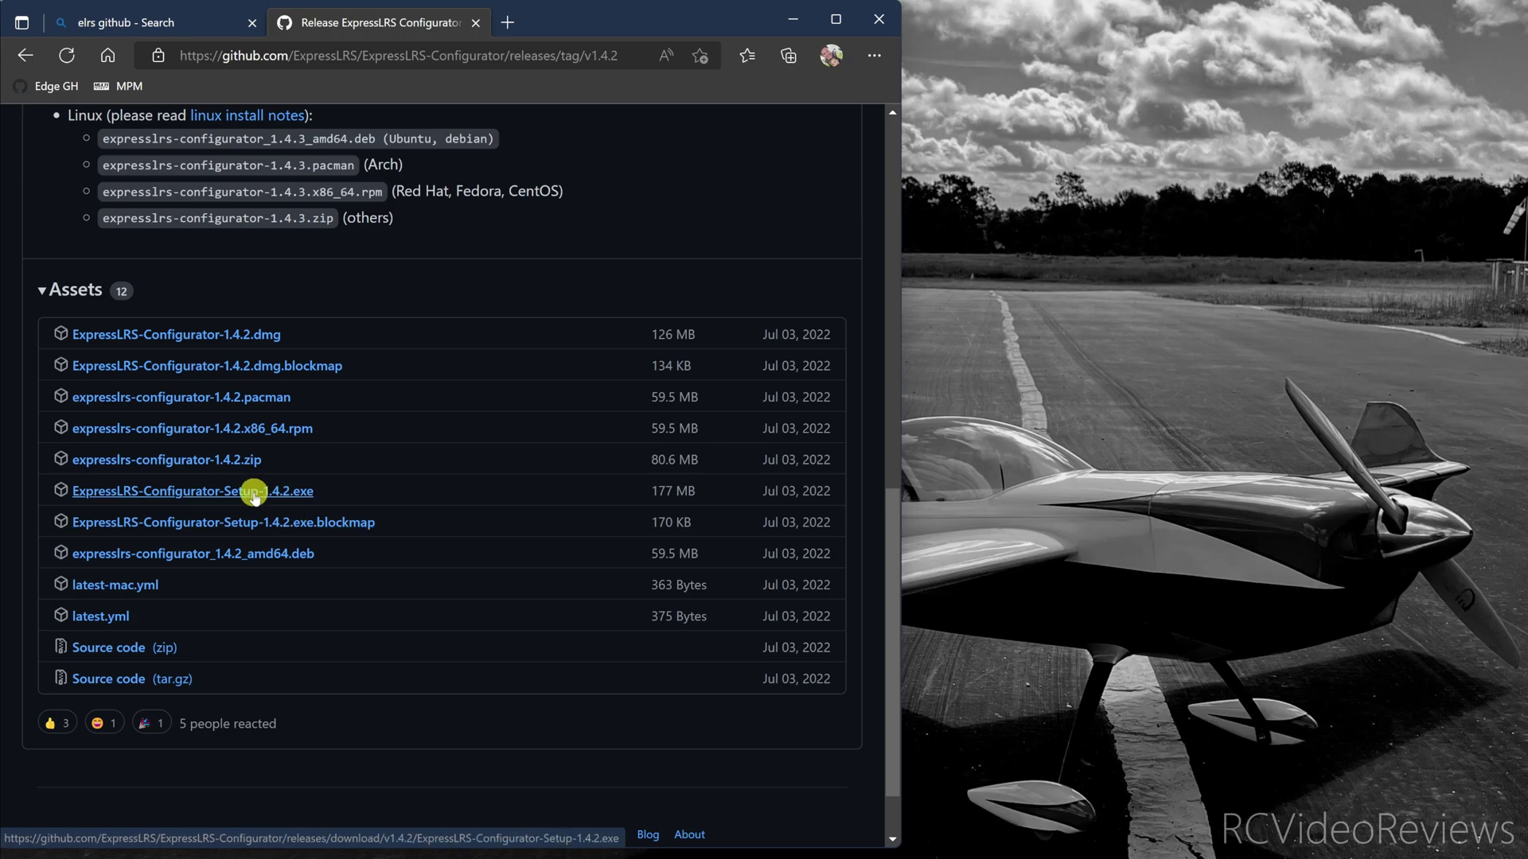
pyautogui.click(254, 493)
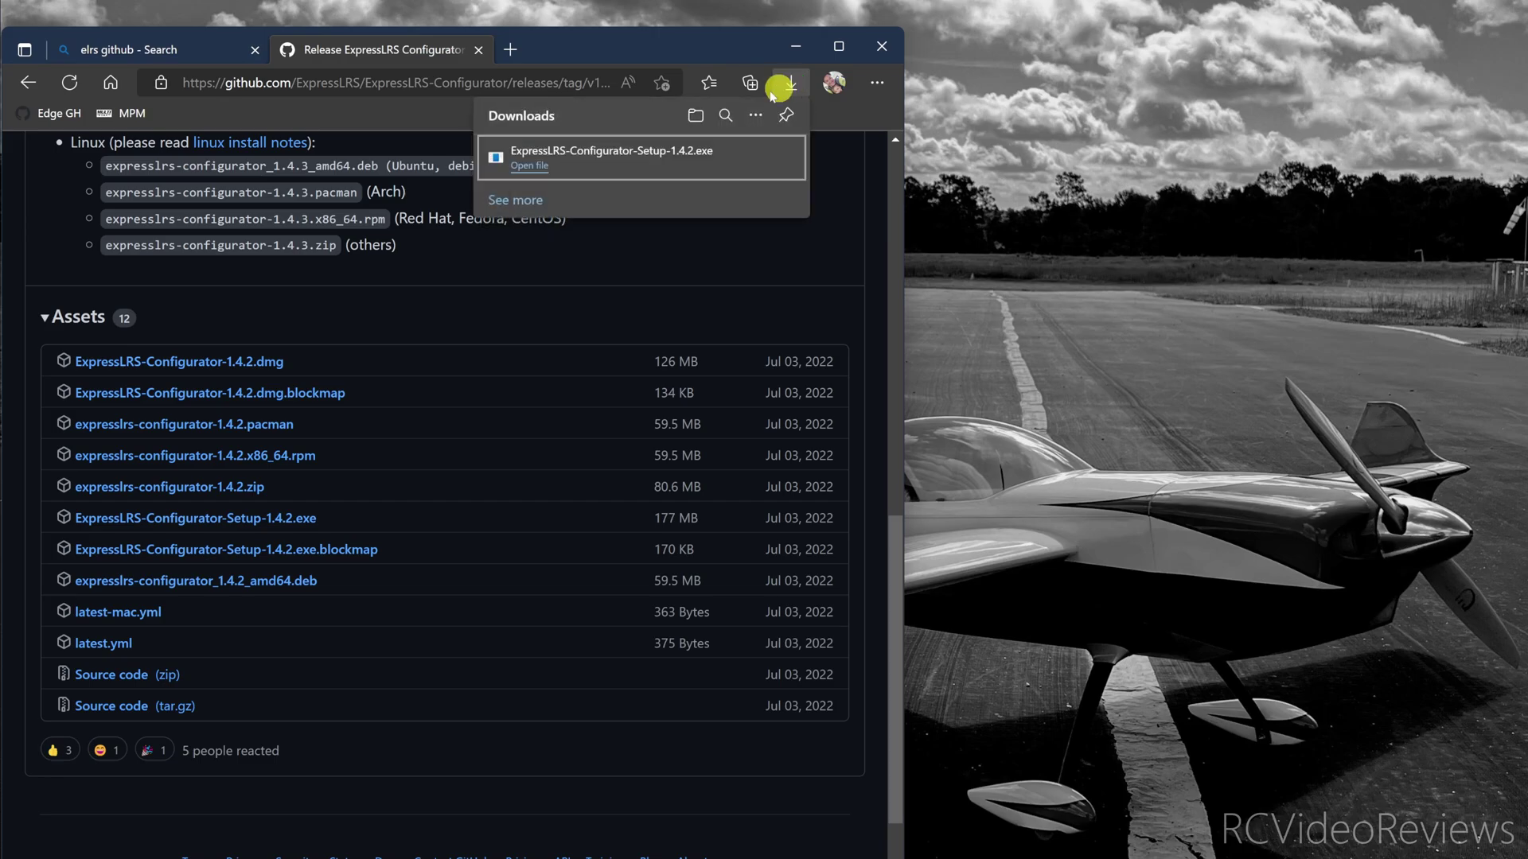
# Run the downloaded 1.4.2 installer and install it for all users into Program Files.
pyautogui.click(522, 165)
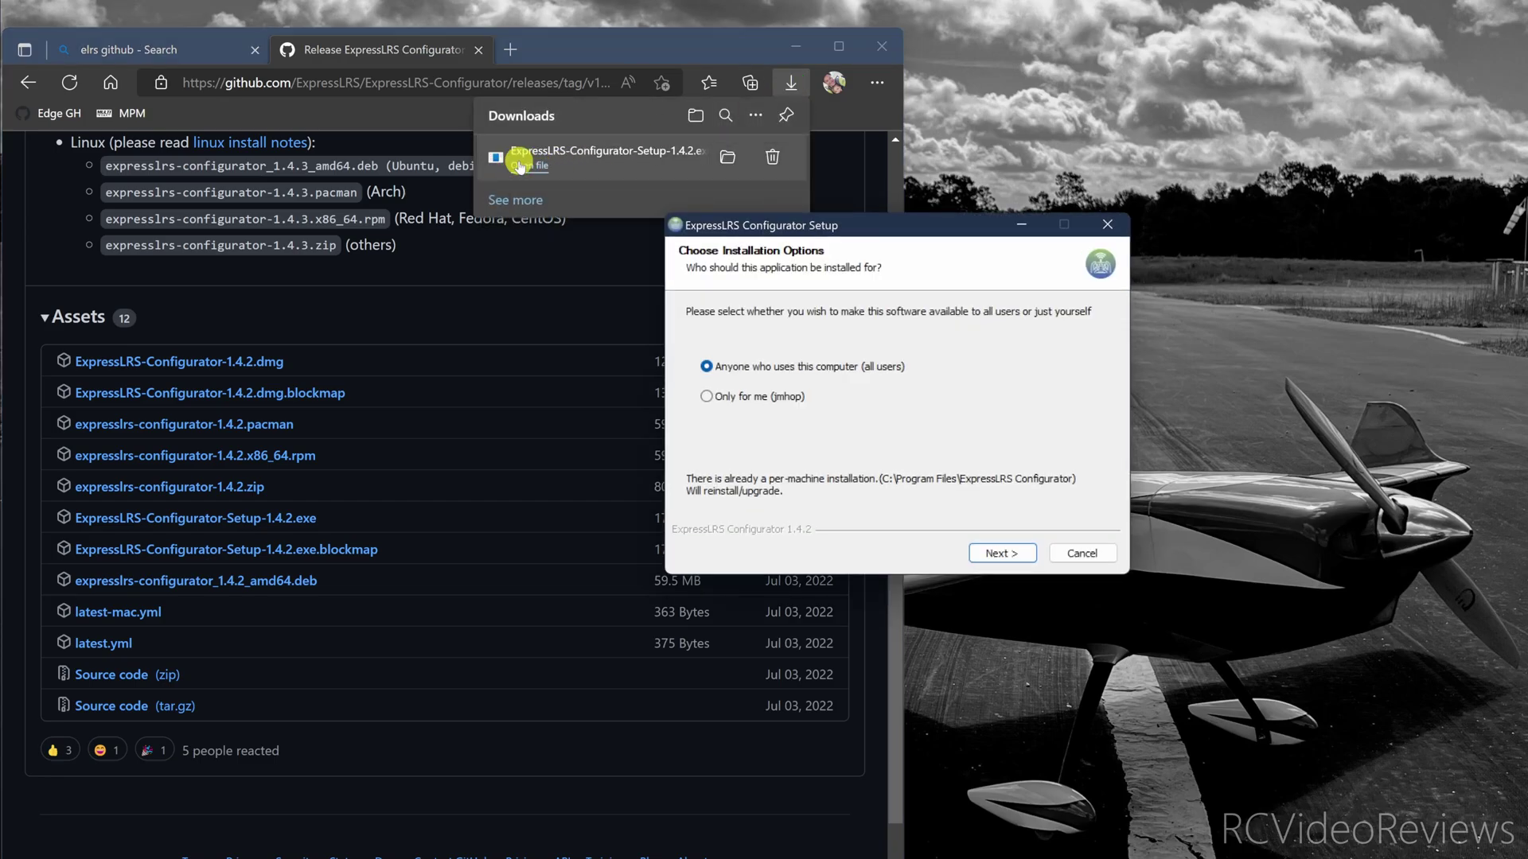
pyautogui.click(798, 44)
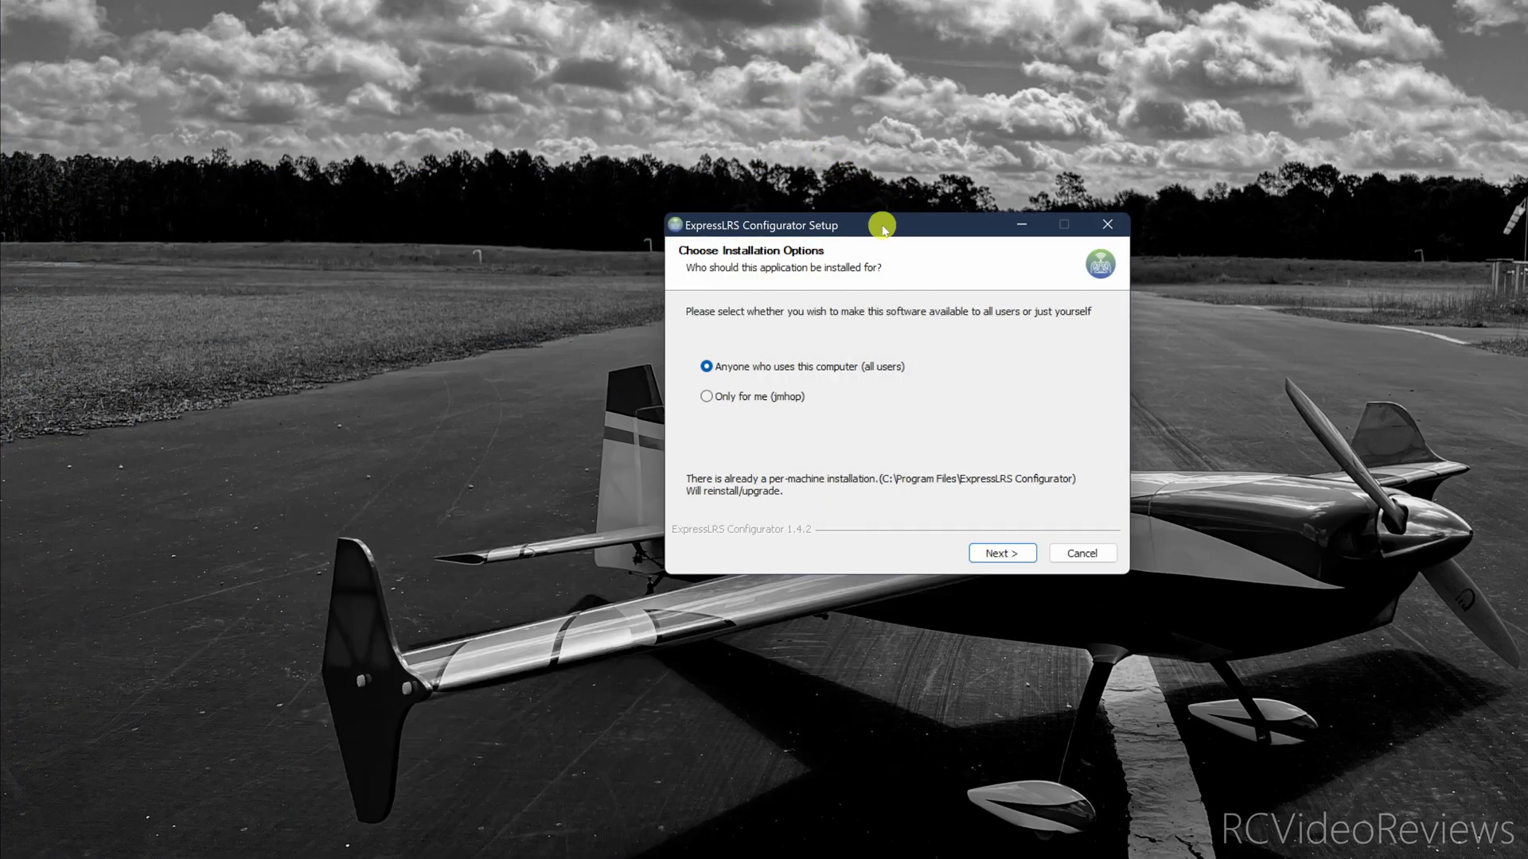
pyautogui.moveTo(881, 229); pyautogui.dragTo(446, 170)
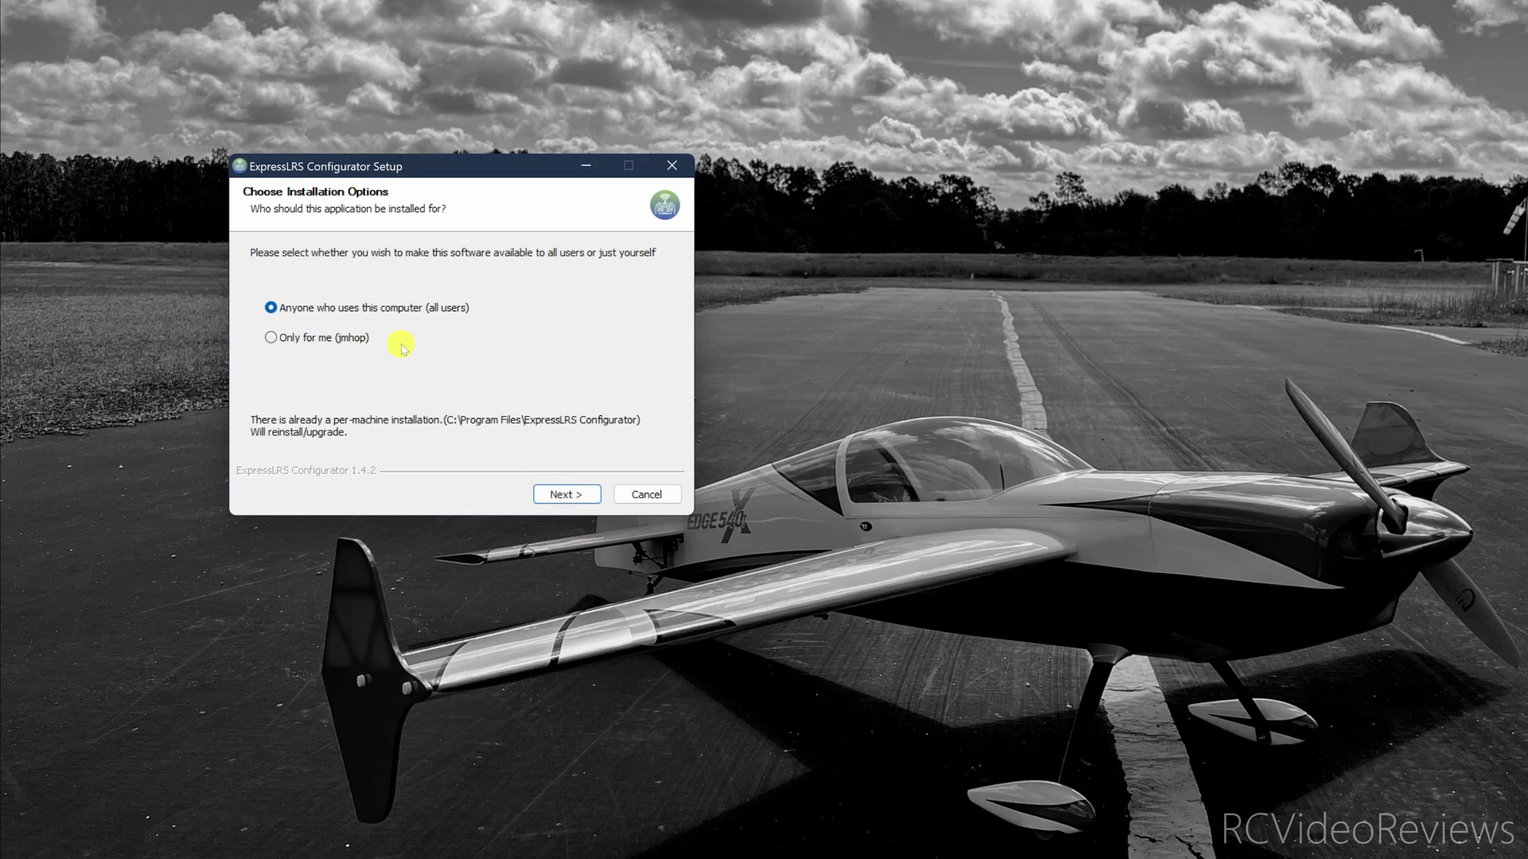
pyautogui.click(557, 494)
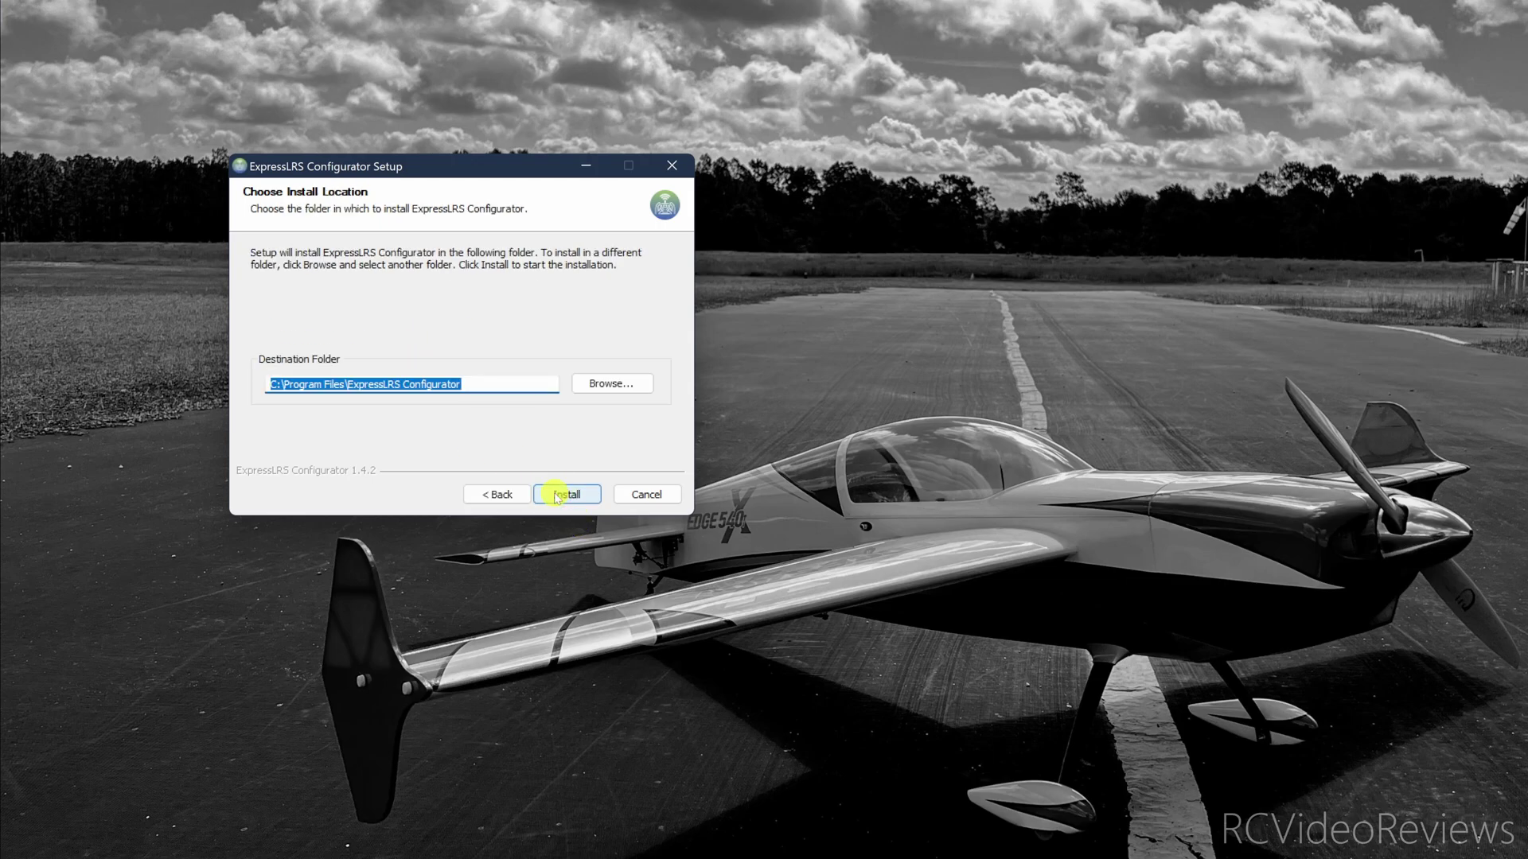
pyautogui.click(555, 495)
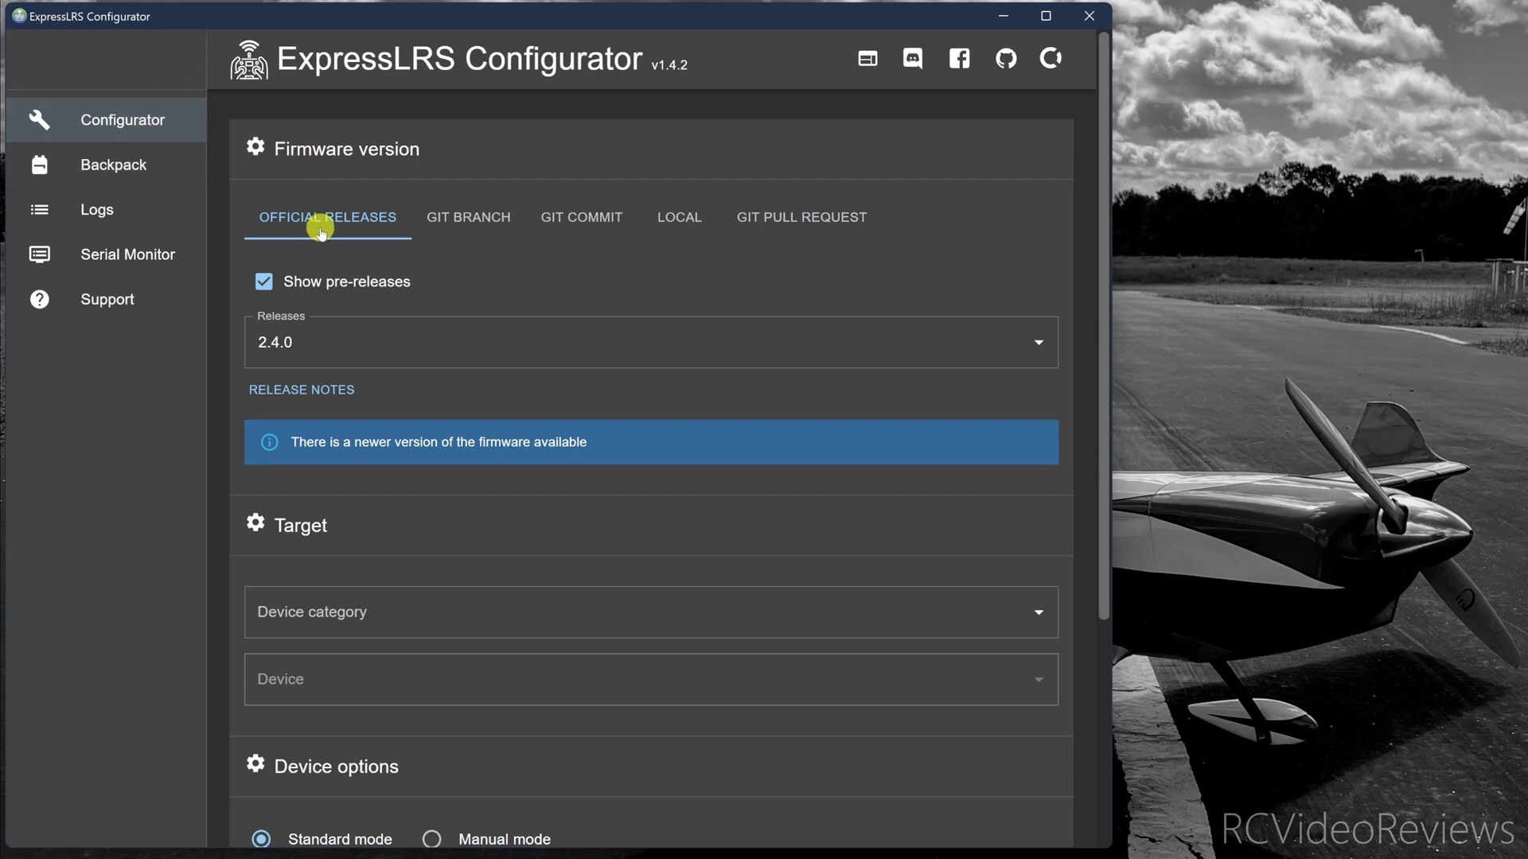
# Select firmware release 2.5.1 from the Official Releases list.
pyautogui.press('Tab')
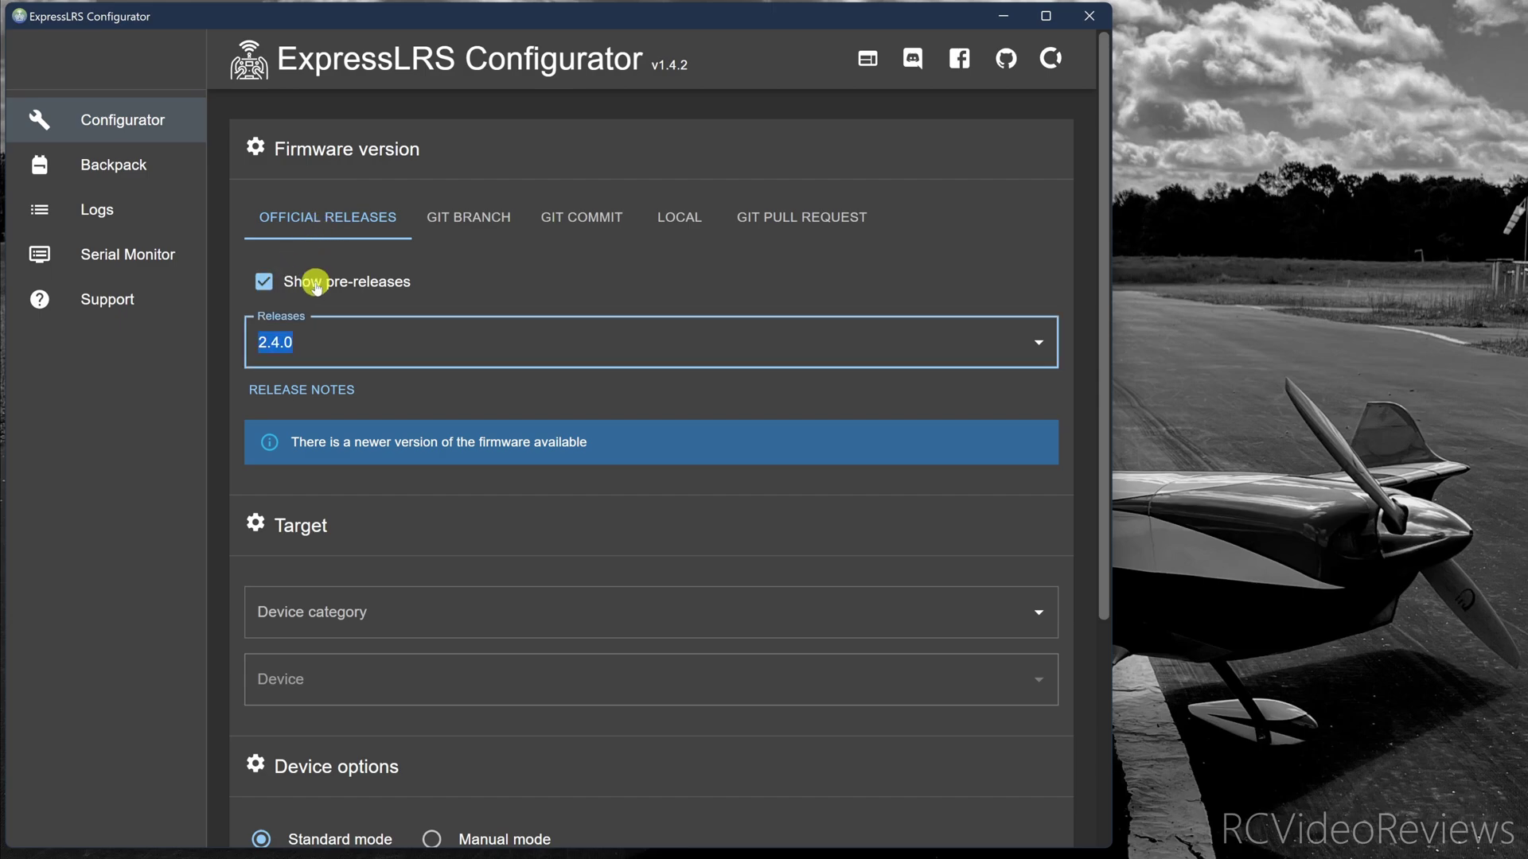
pyautogui.click(1032, 341)
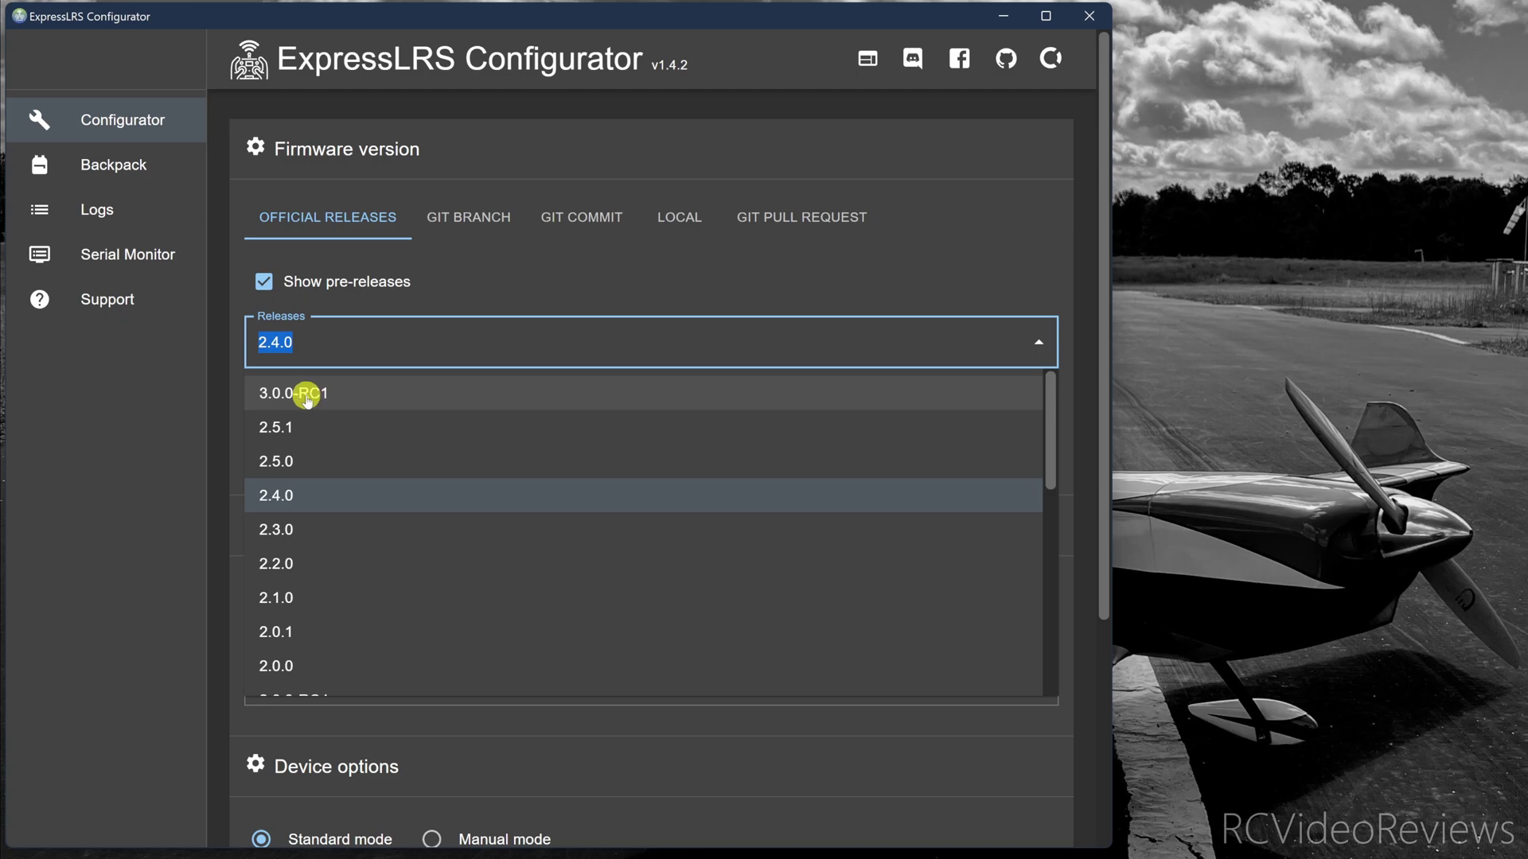
pyautogui.click(283, 430)
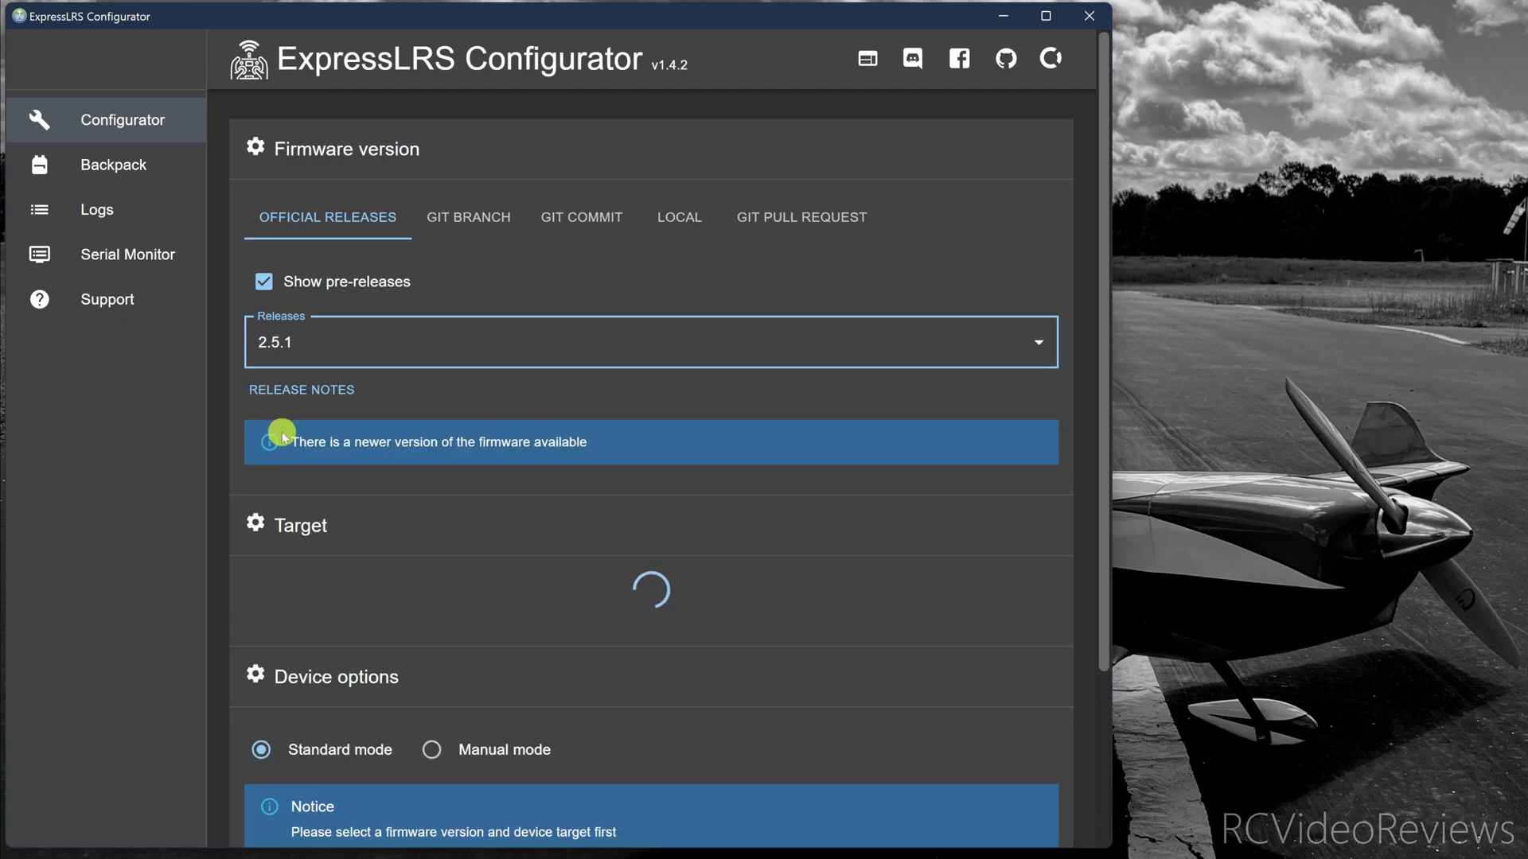
pyautogui.scroll(-2, 419, 504)
pyautogui.scroll(1, 417, 501)
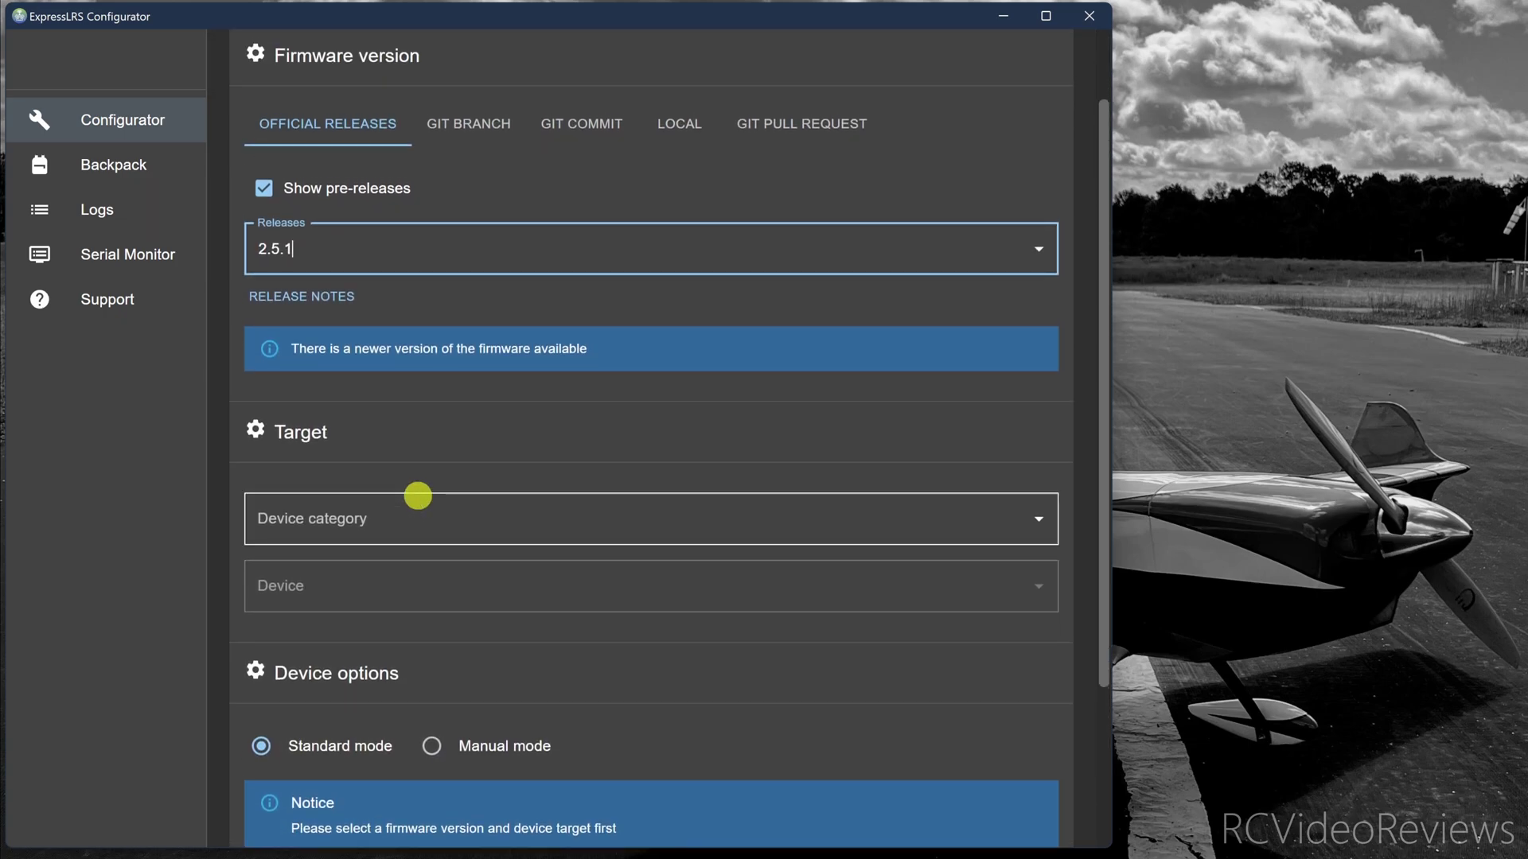
pyautogui.click(1030, 518)
# Set device category RadioMaster 2.4 GHz and device RadioMaster Zorro 2400 TX.
pyautogui.scroll(-1, 648, 347)
pyautogui.scroll(-8, 649, 347)
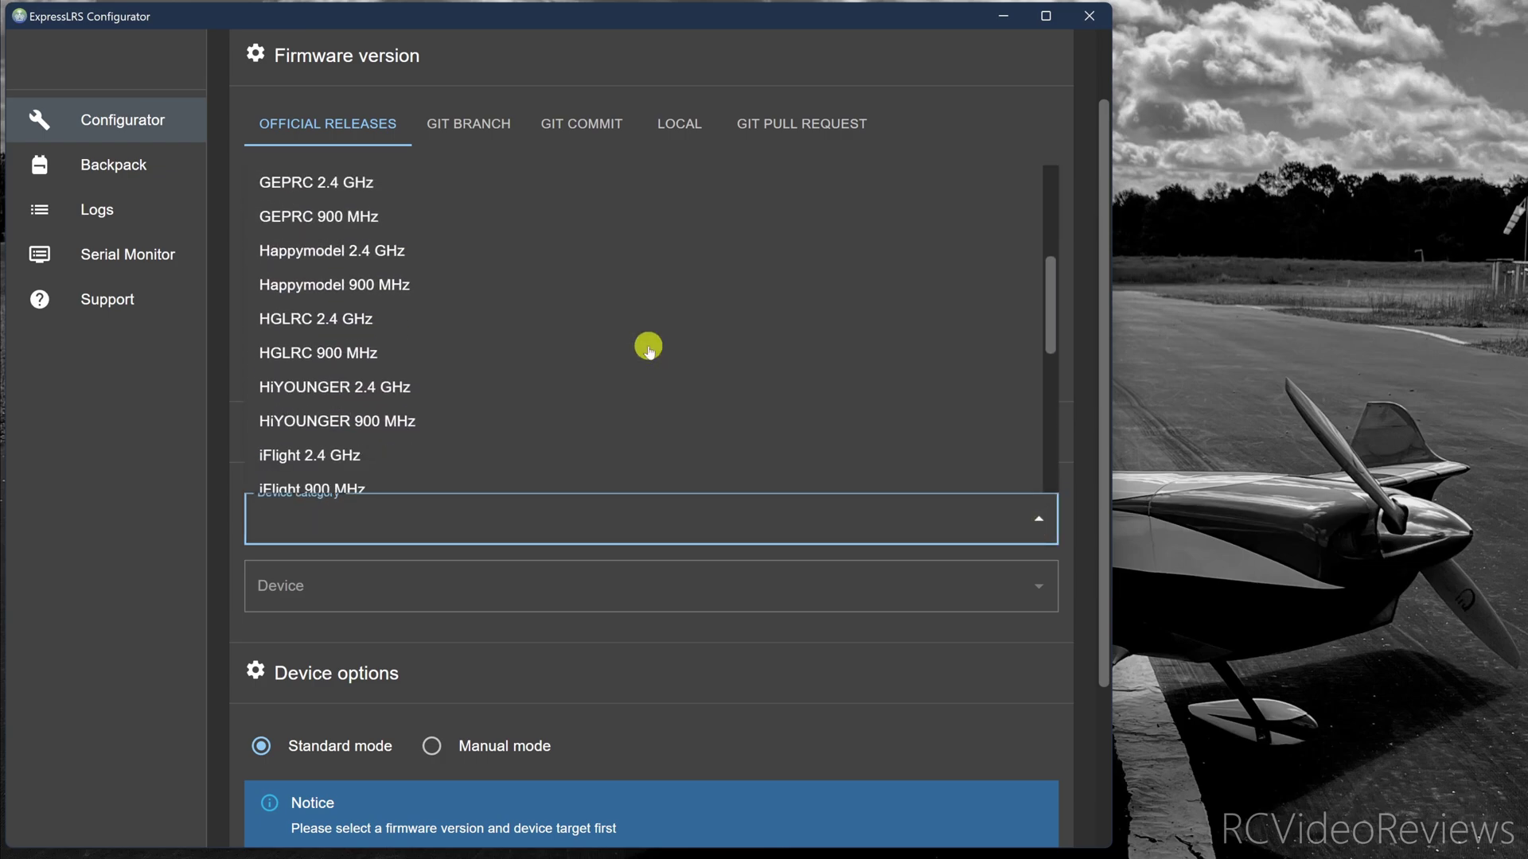
pyautogui.scroll(-1, 647, 350)
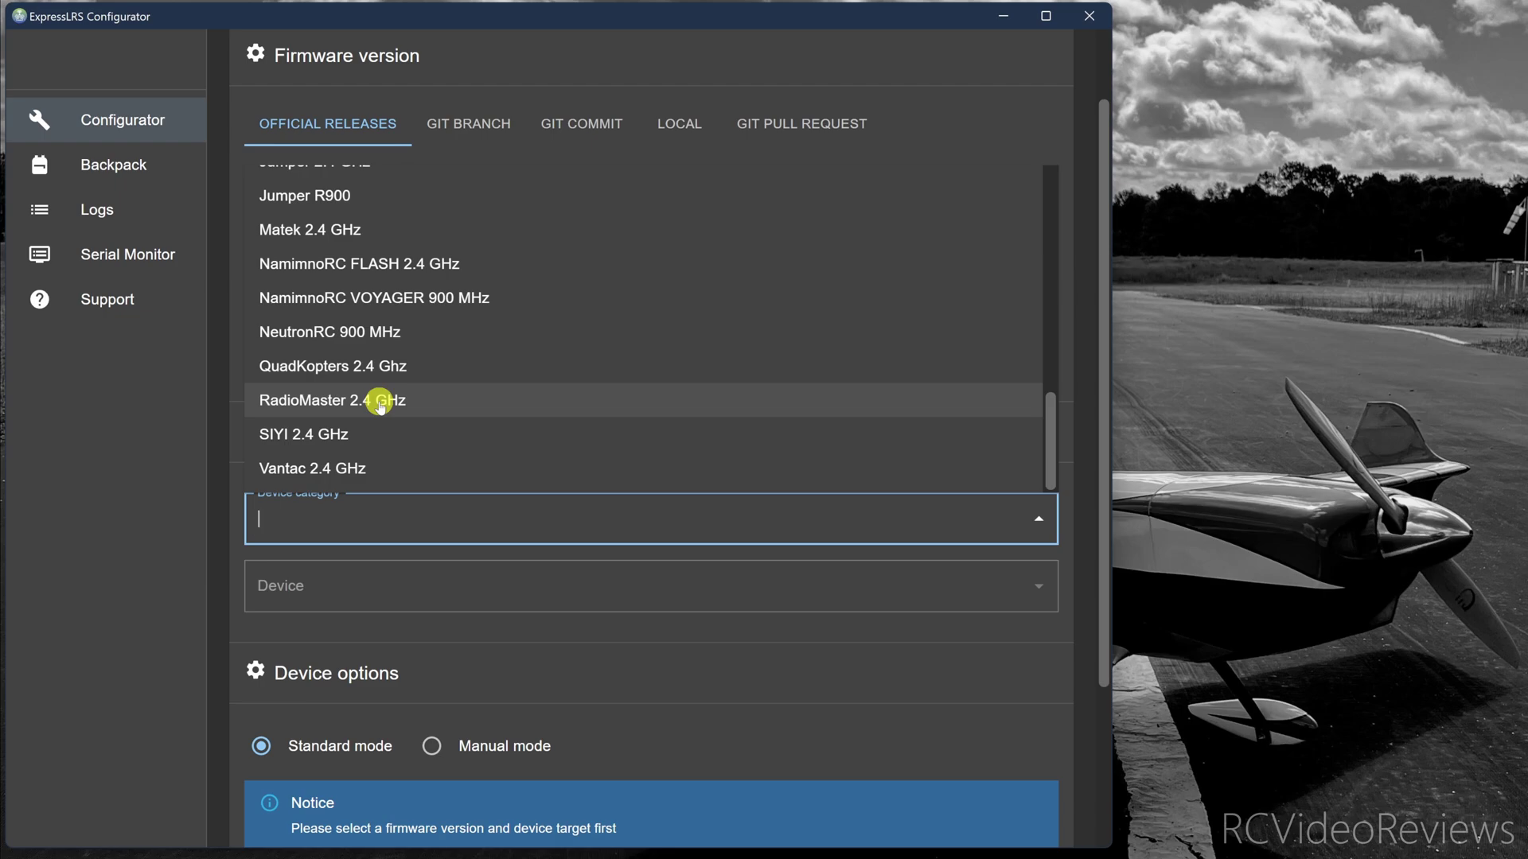
pyautogui.click(380, 402)
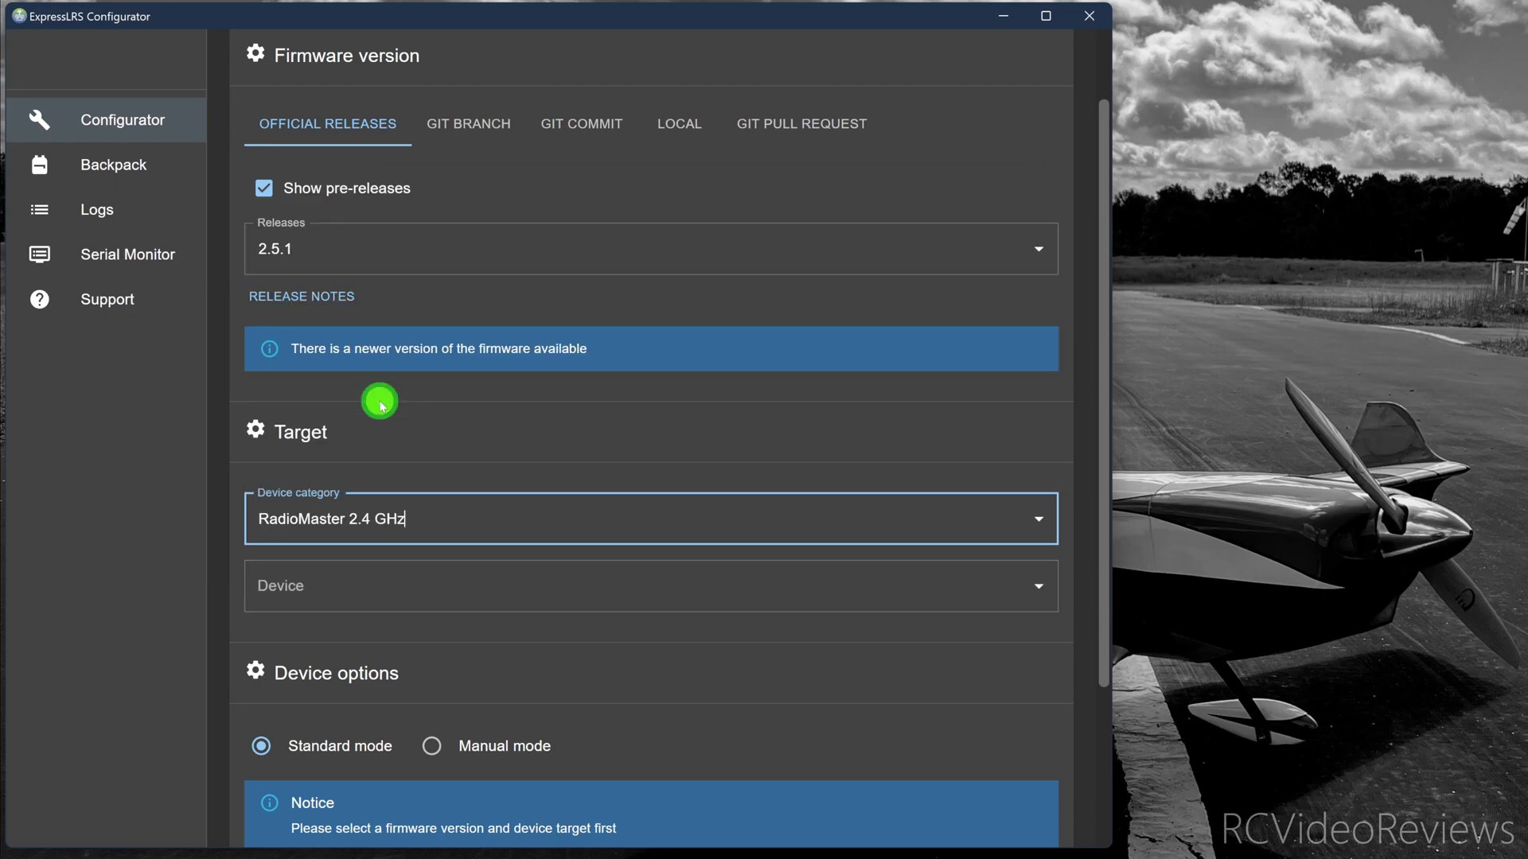
pyautogui.click(1035, 587)
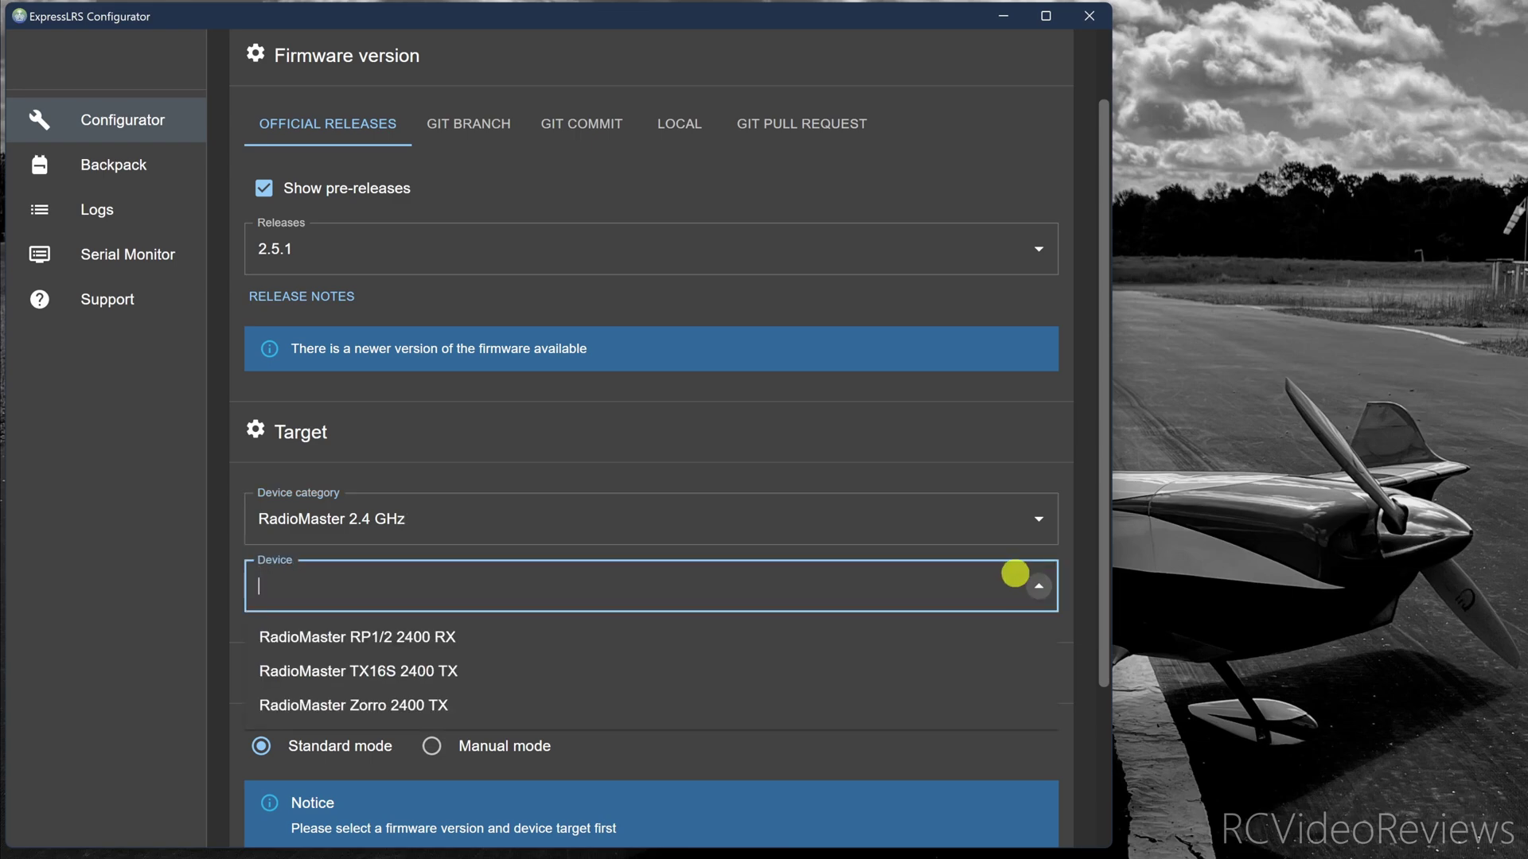
pyautogui.scroll(-3, 1002, 568)
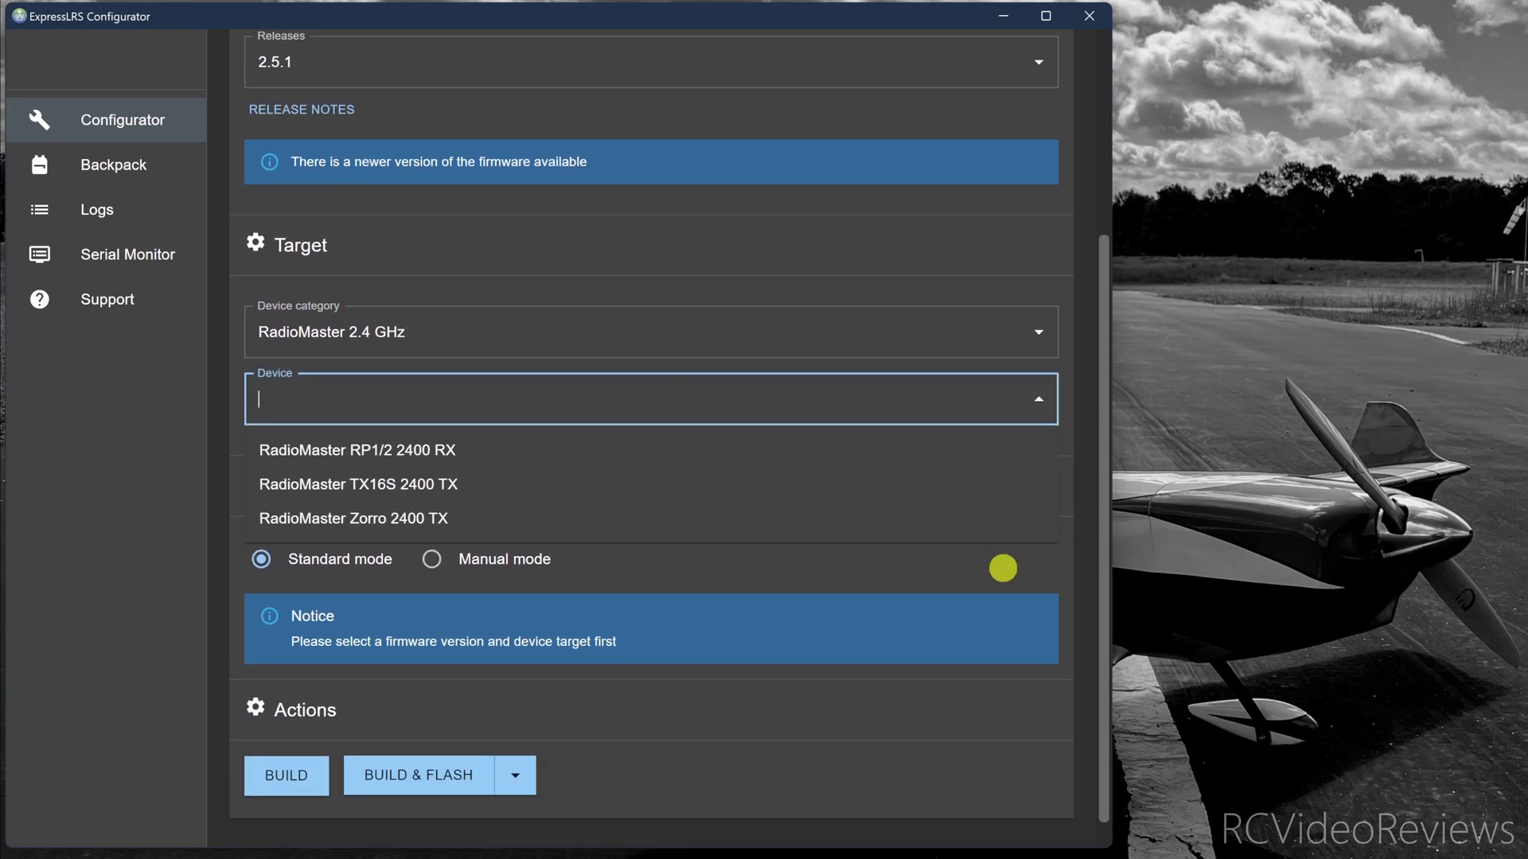
pyautogui.click(341, 525)
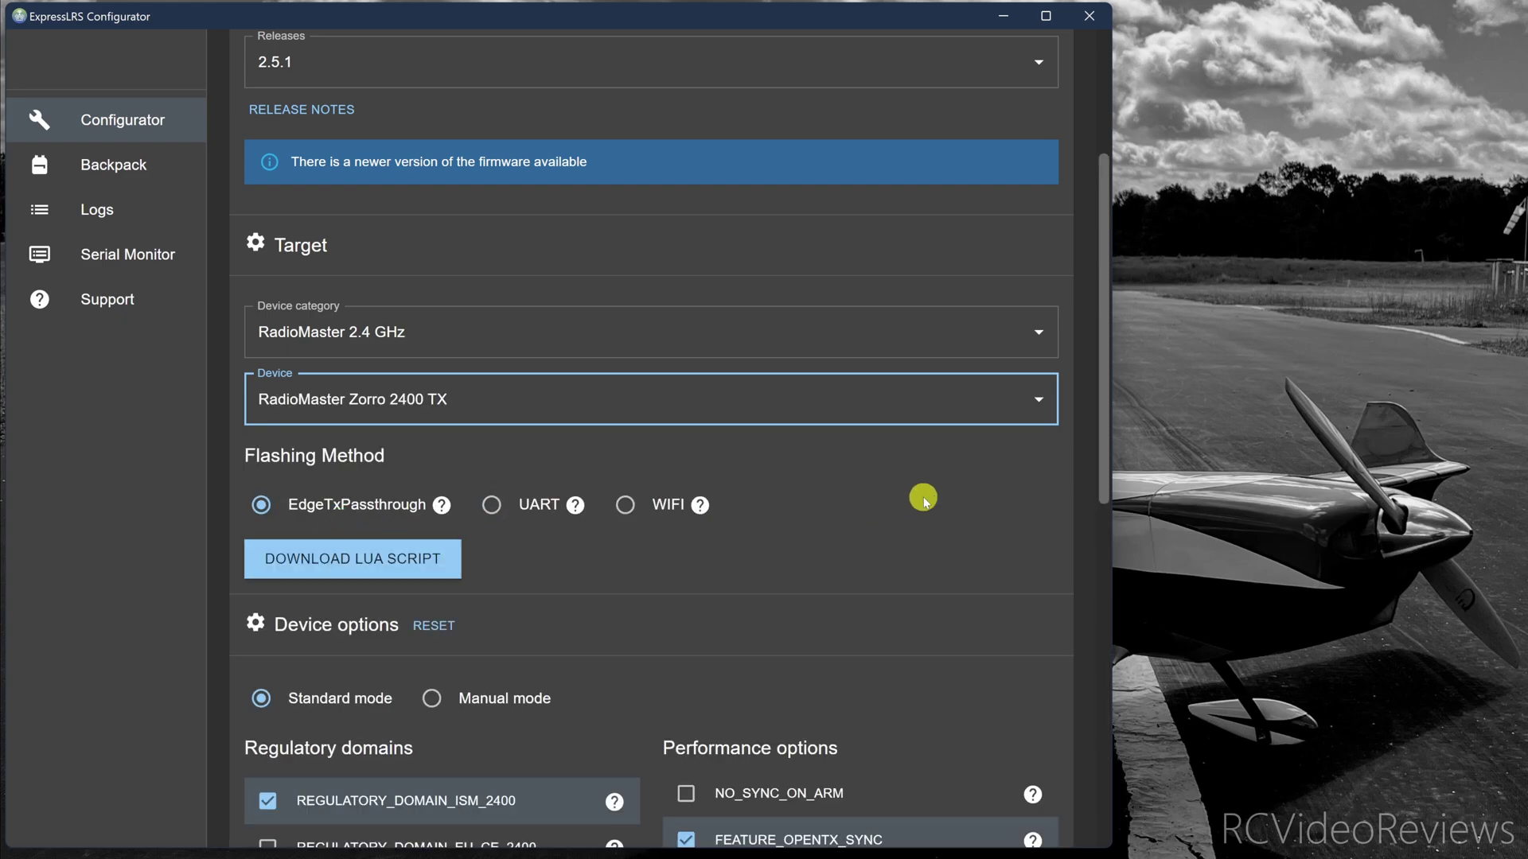
# Download the elrsV2.lua script to Downloads, overwriting the existing copy.
pyautogui.scroll(-1, 923, 499)
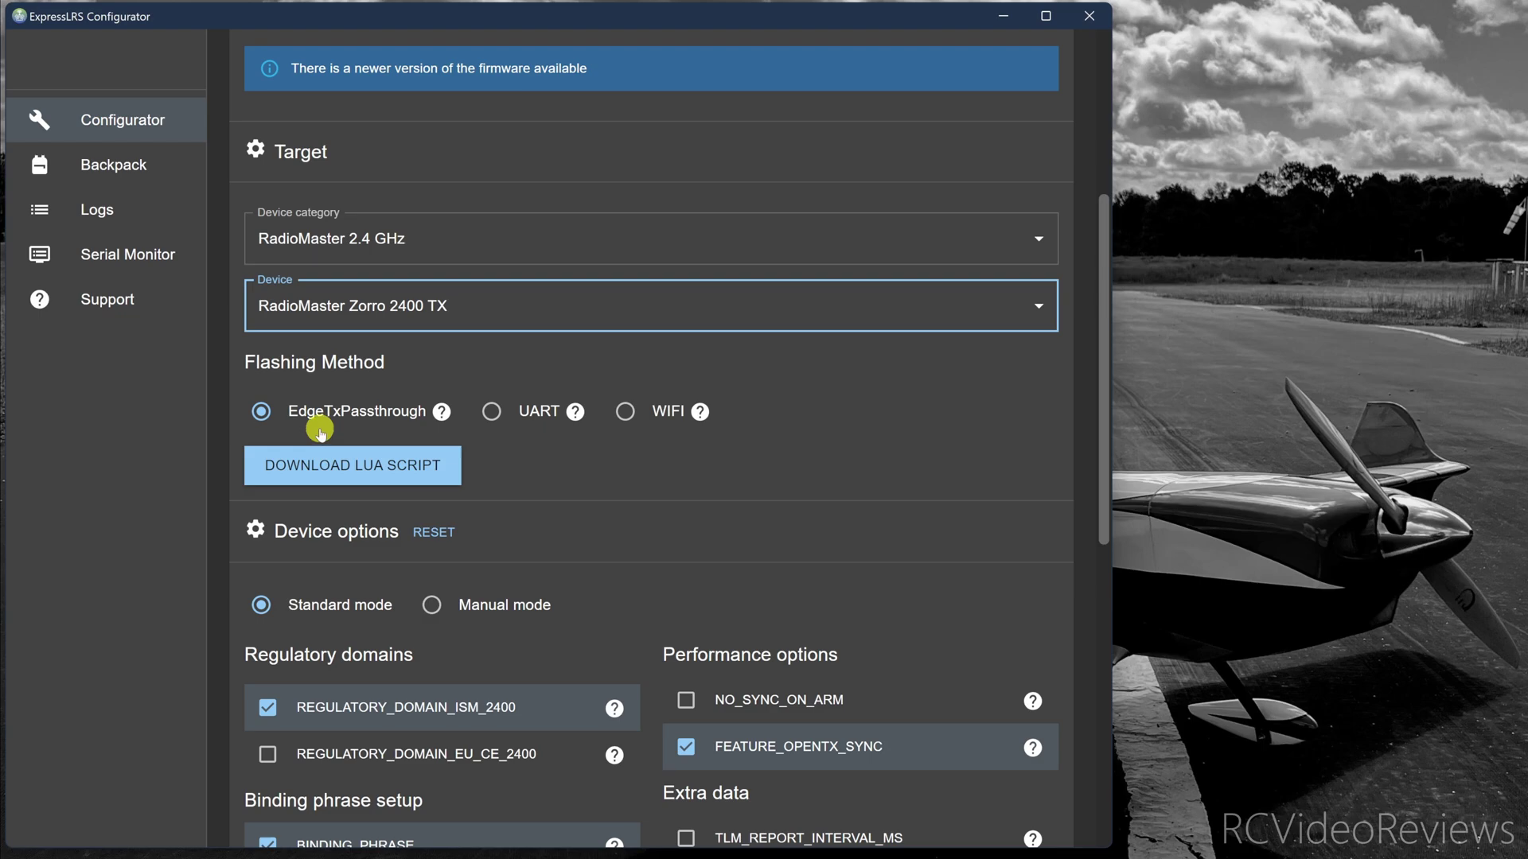
pyautogui.click(420, 473)
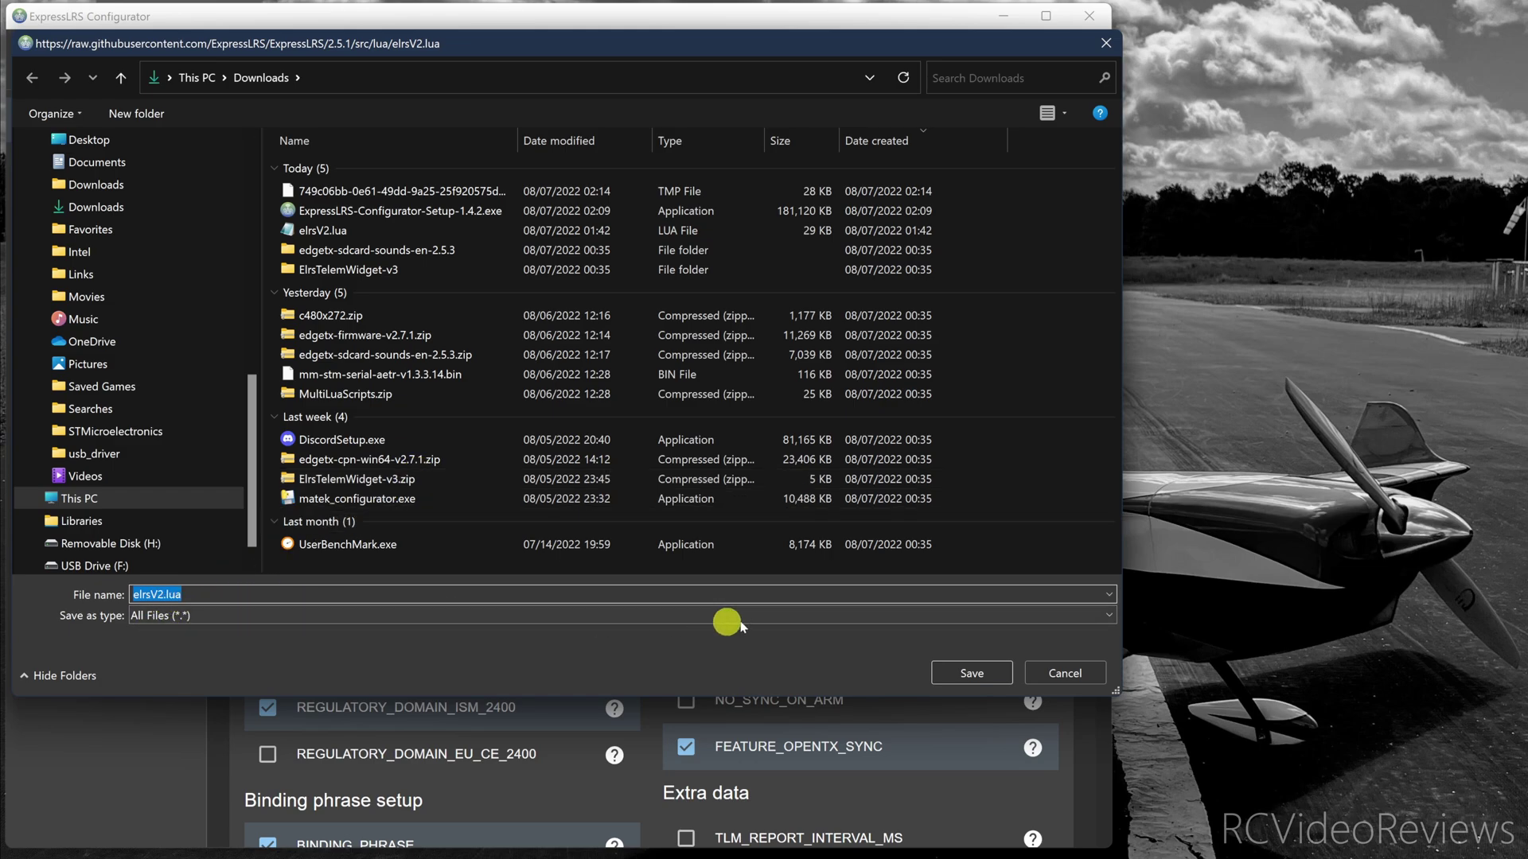
pyautogui.click(961, 673)
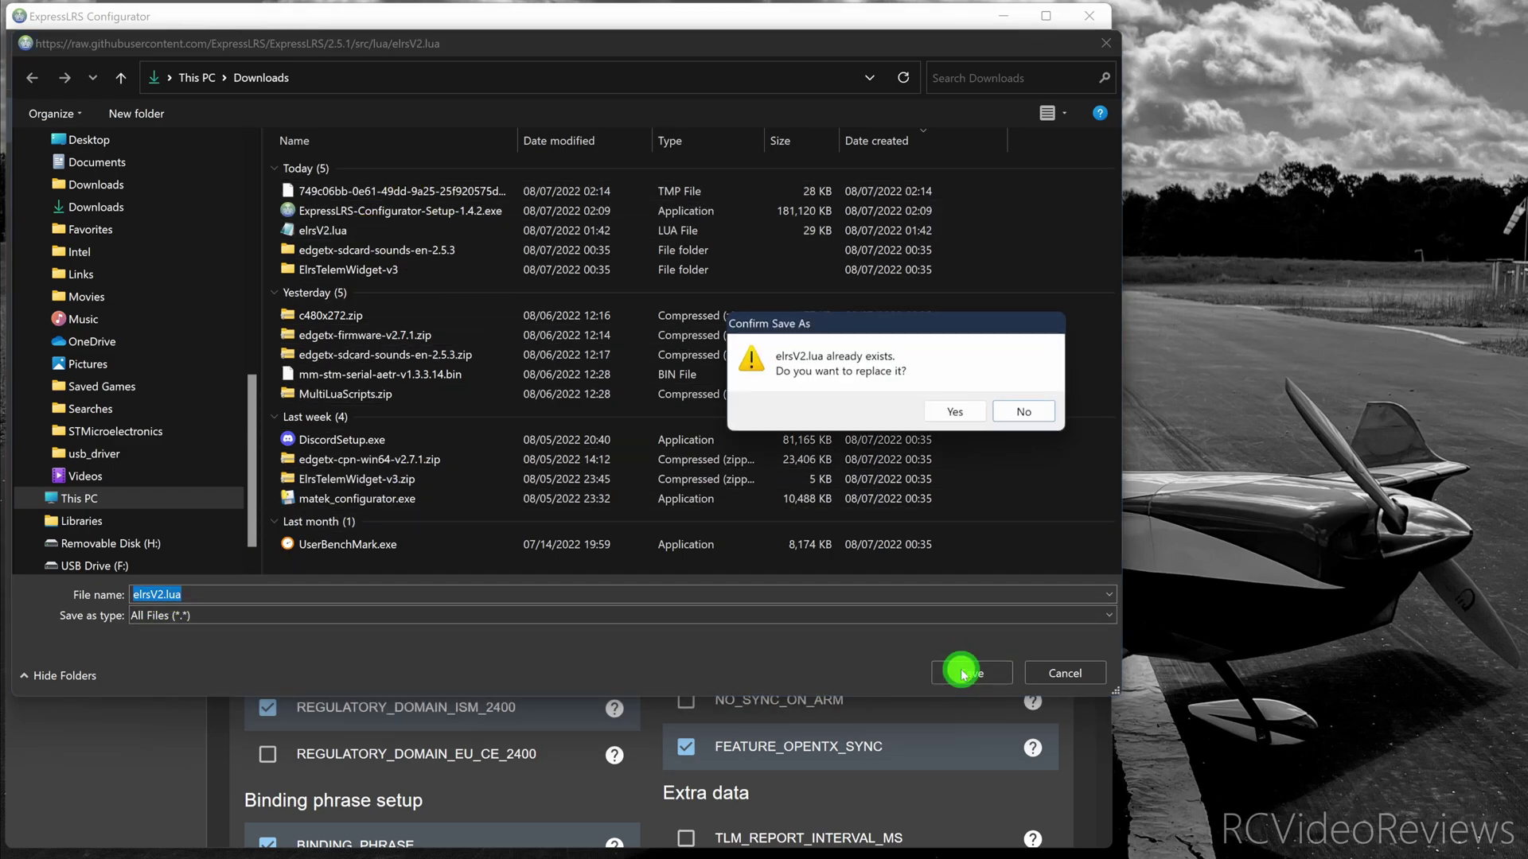
pyautogui.click(957, 411)
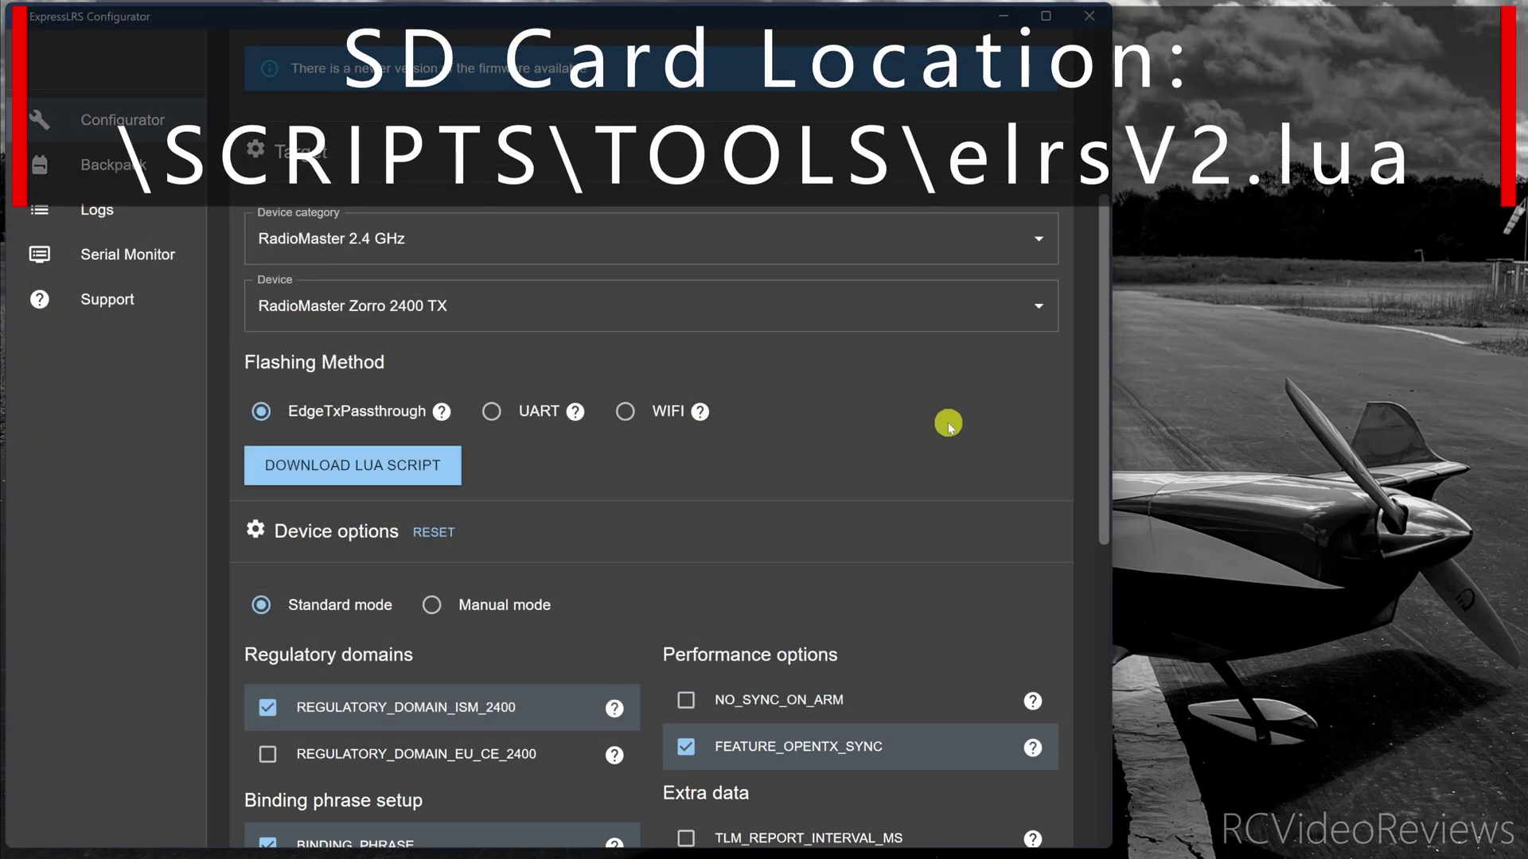
pyautogui.scroll(-2, 948, 426)
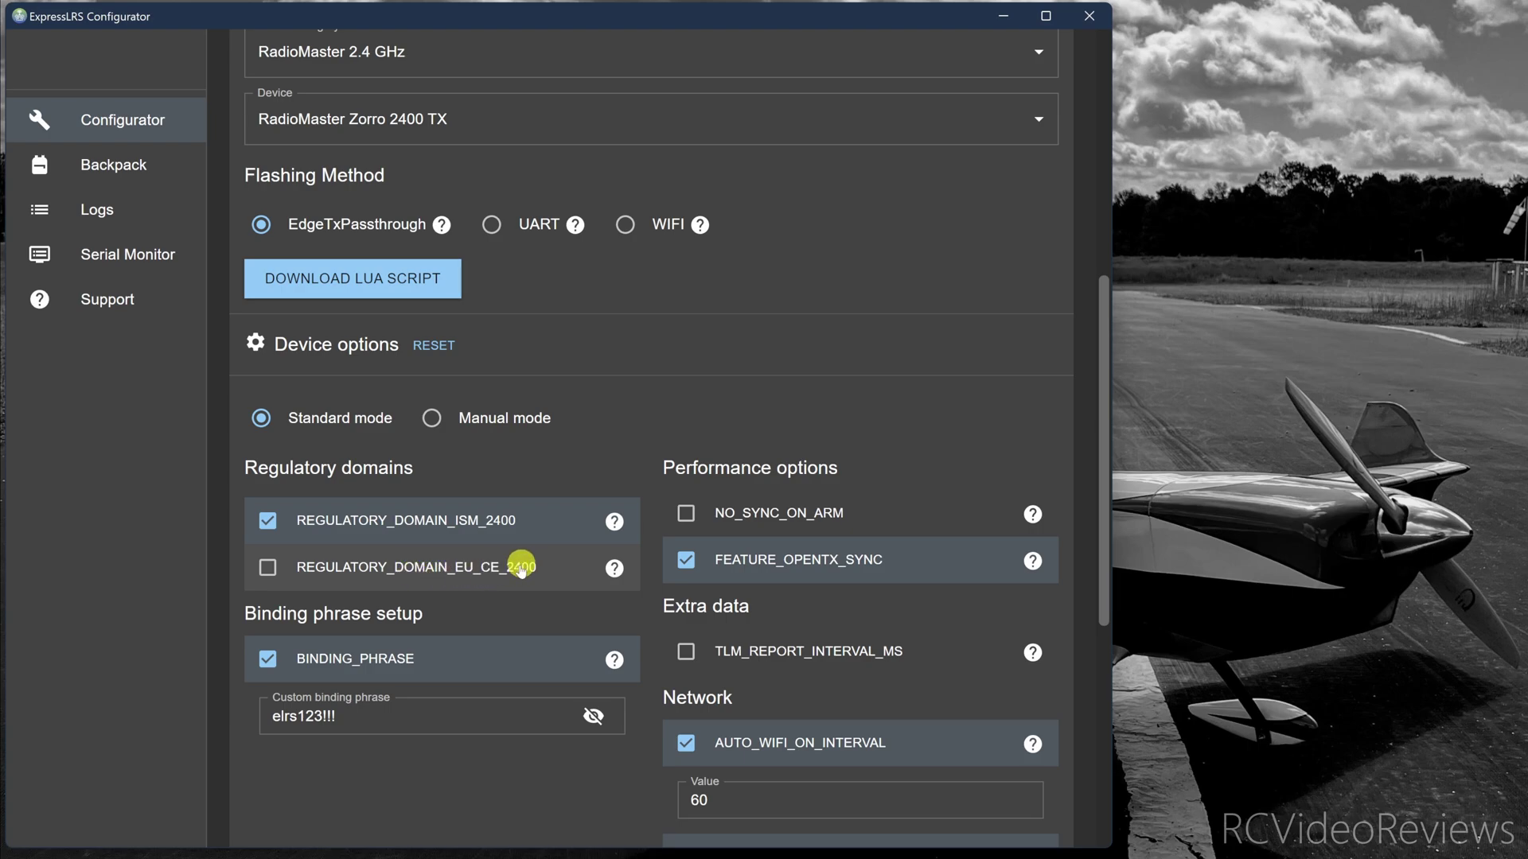
pyautogui.scroll(-1, 516, 570)
pyautogui.scroll(-1, 516, 571)
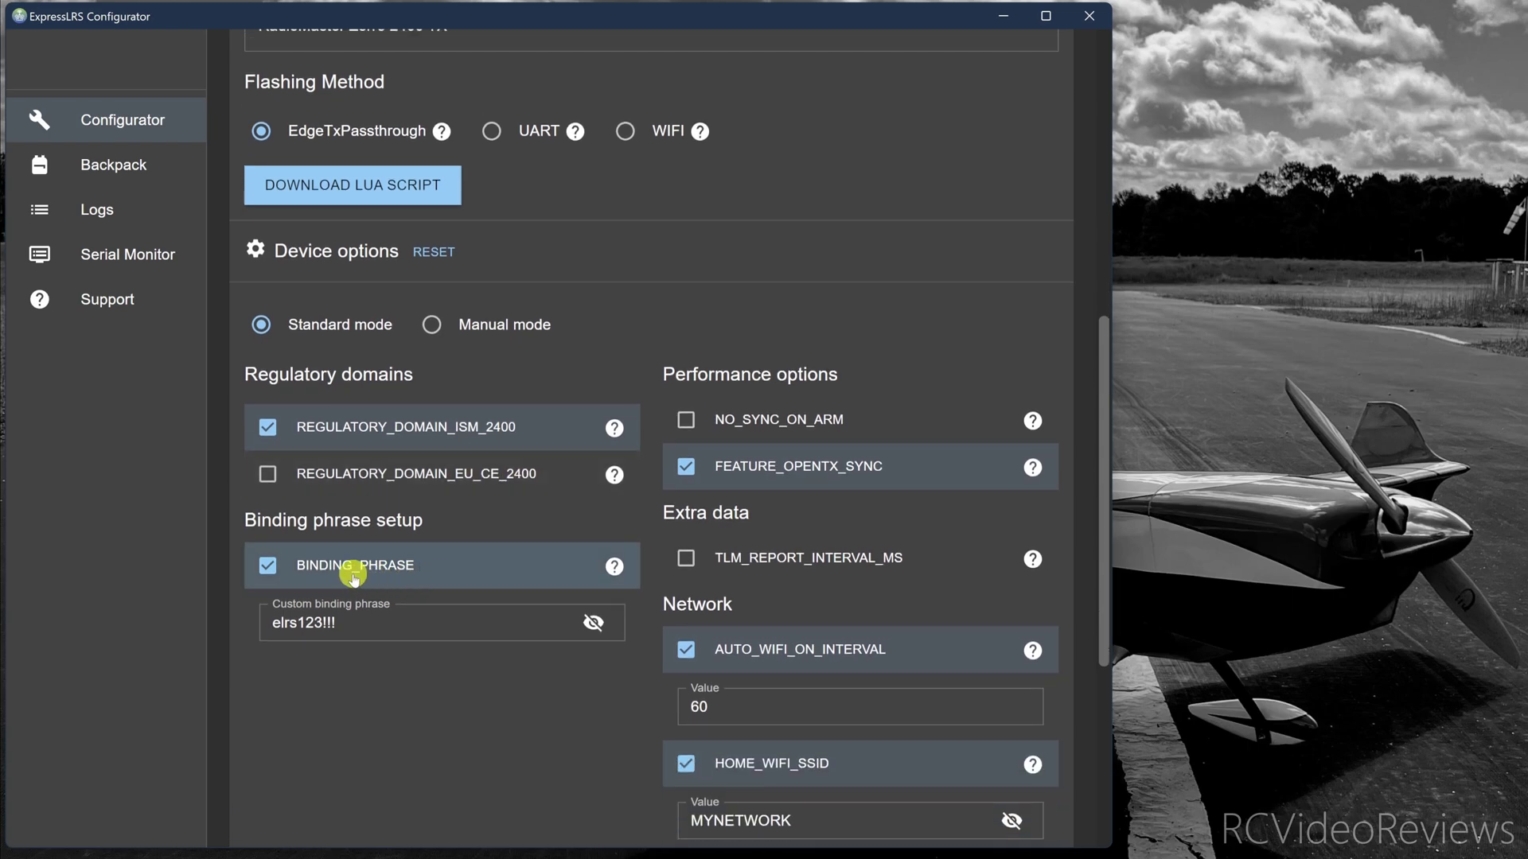
pyautogui.click(361, 619)
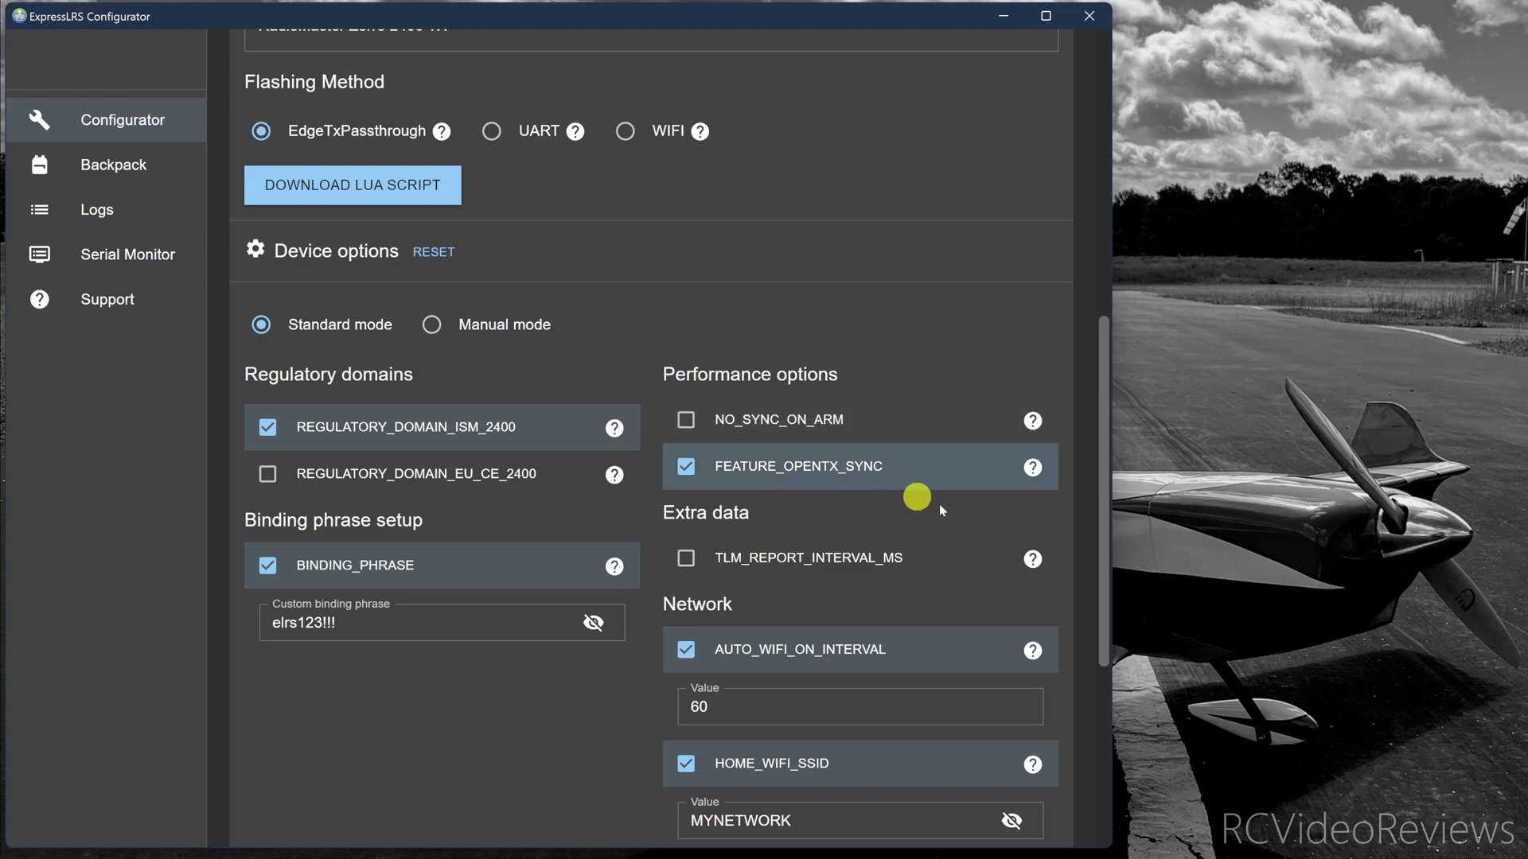
pyautogui.moveTo(1035, 469)
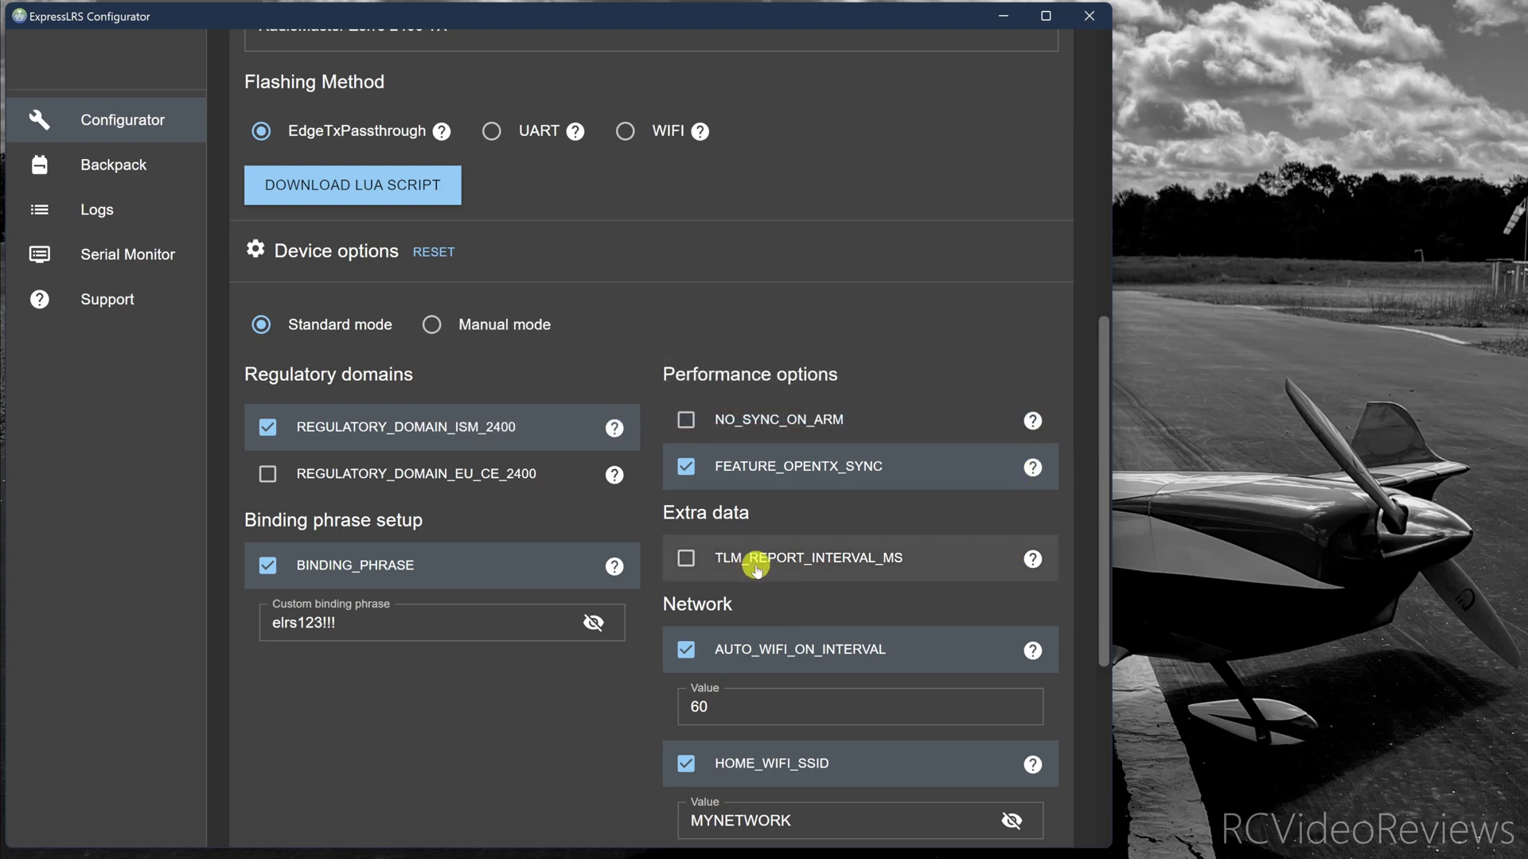
pyautogui.scroll(-1, 752, 570)
pyautogui.doubleClick(724, 599)
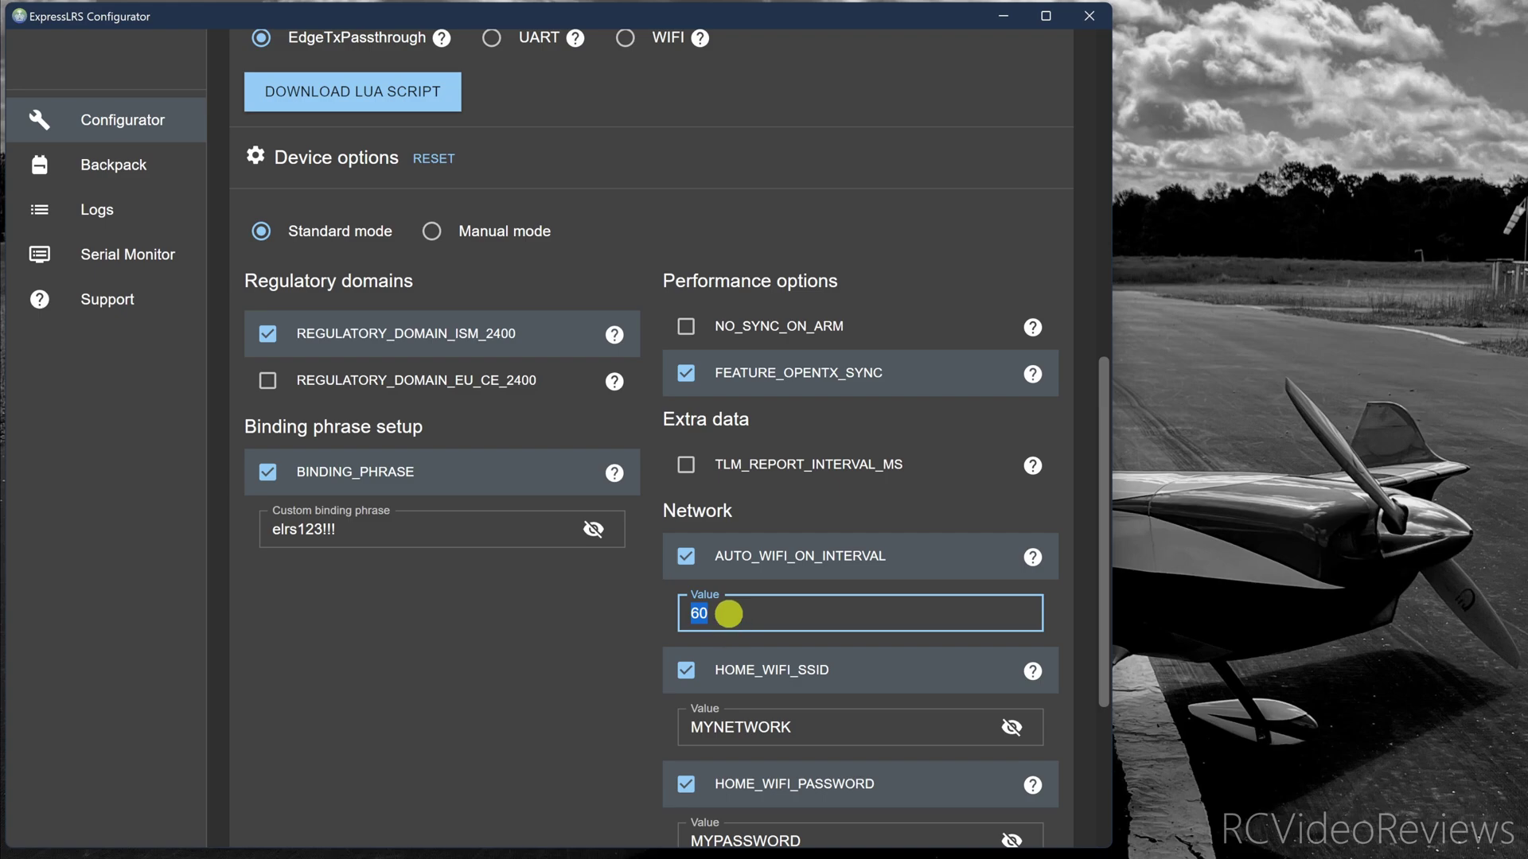
pyautogui.scroll(-2, 728, 612)
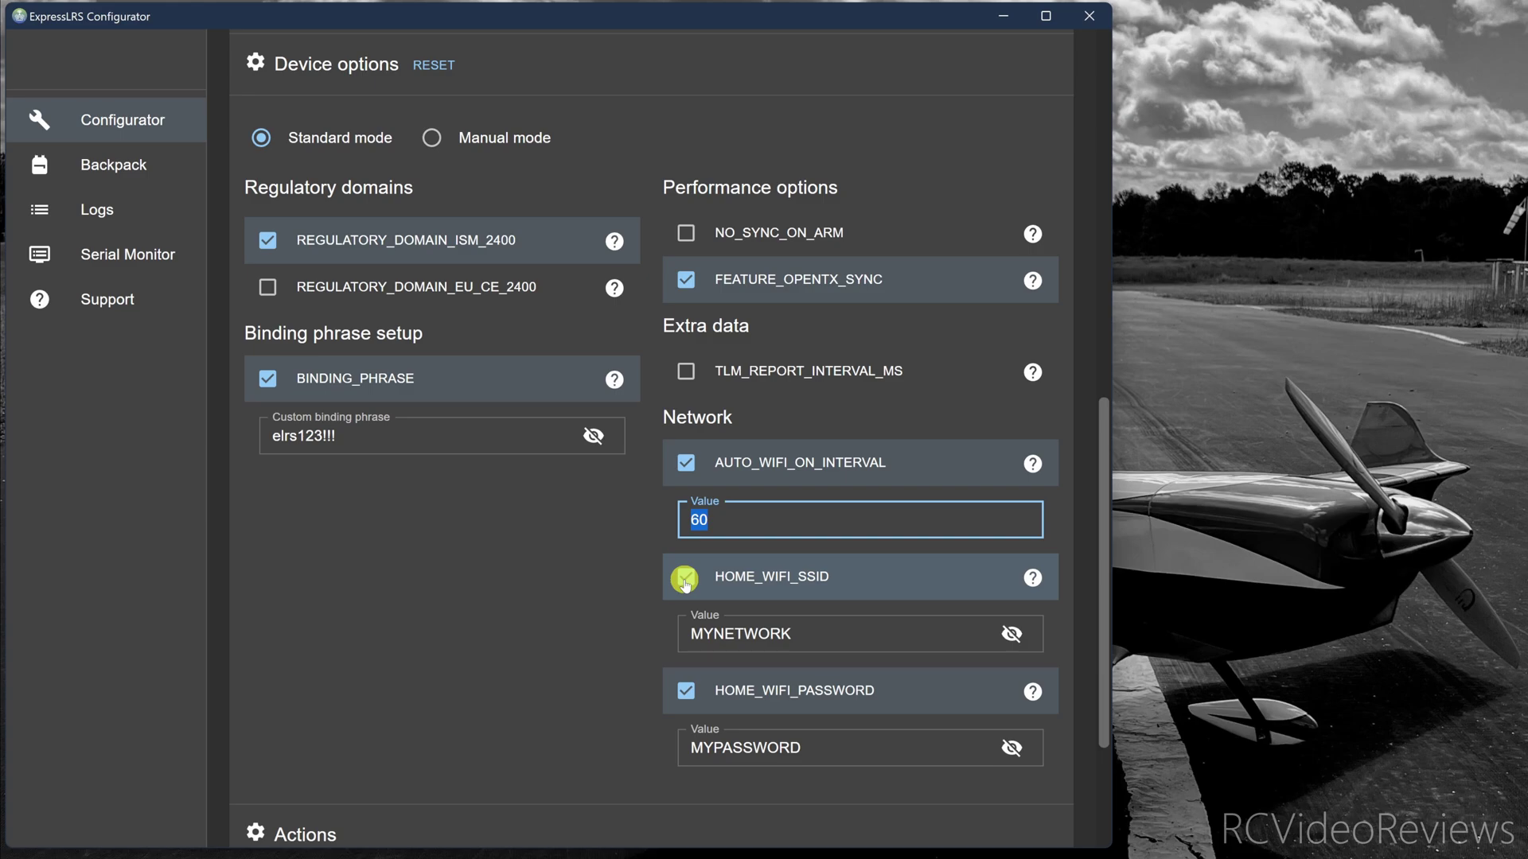
pyautogui.moveTo(836, 628); pyautogui.dragTo(658, 628)
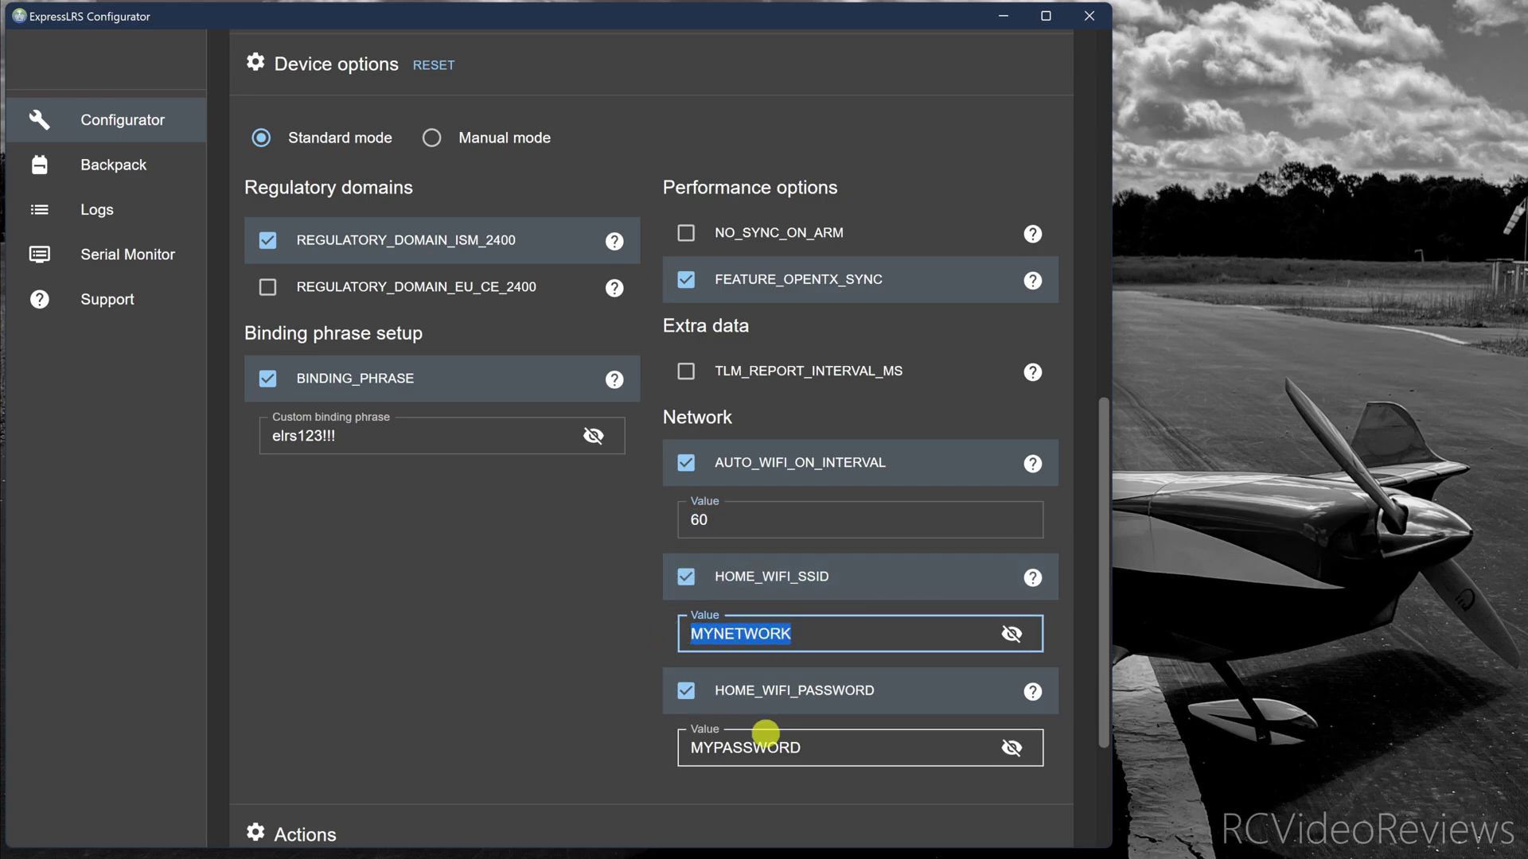
pyautogui.moveTo(816, 752); pyautogui.dragTo(680, 752)
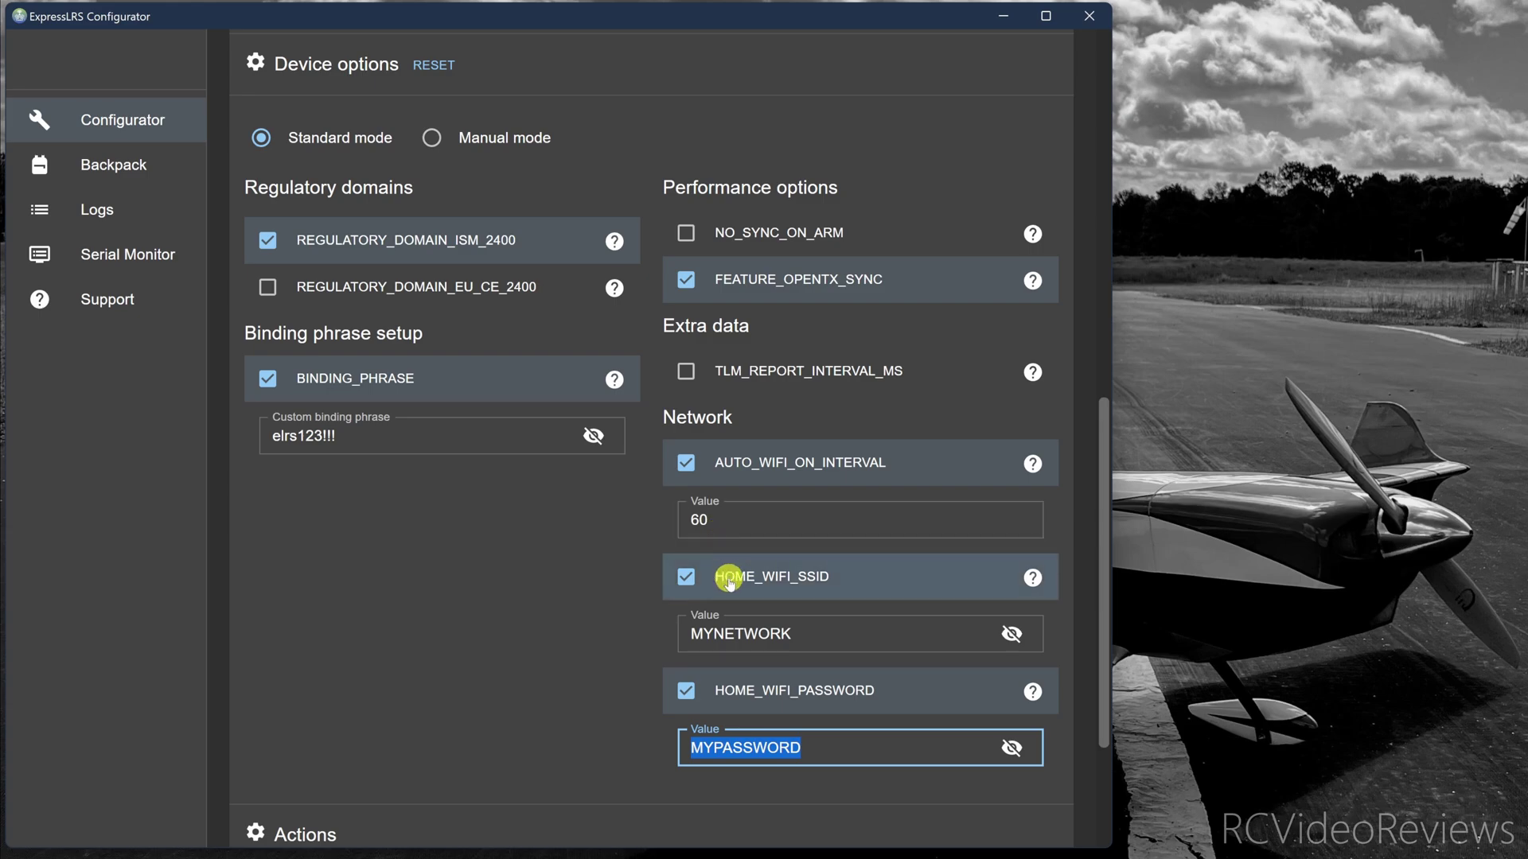
pyautogui.scroll(-3, 723, 573)
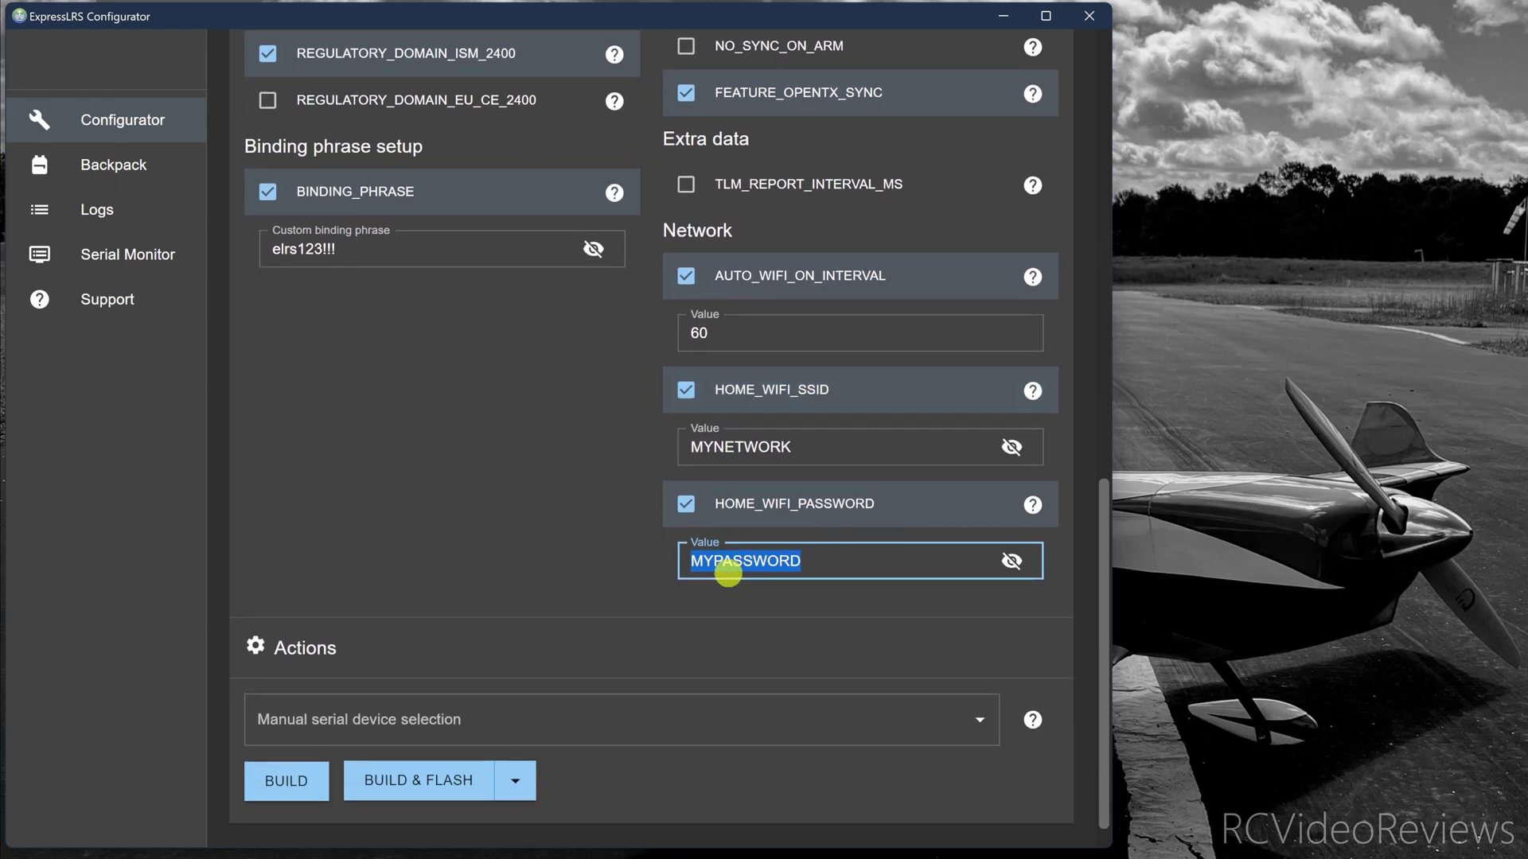
pyautogui.click(976, 722)
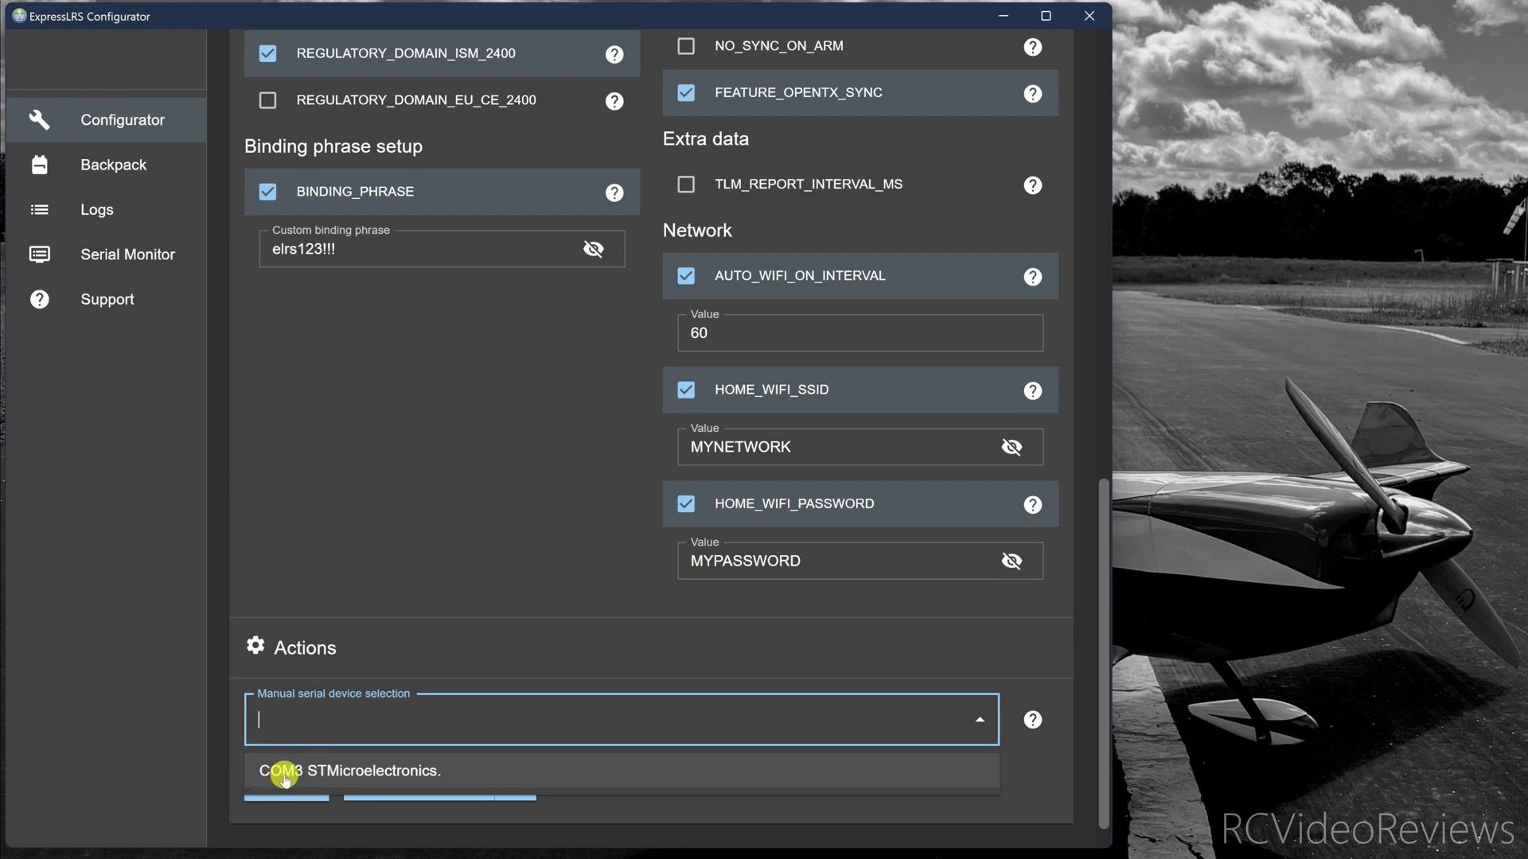
pyautogui.click(363, 626)
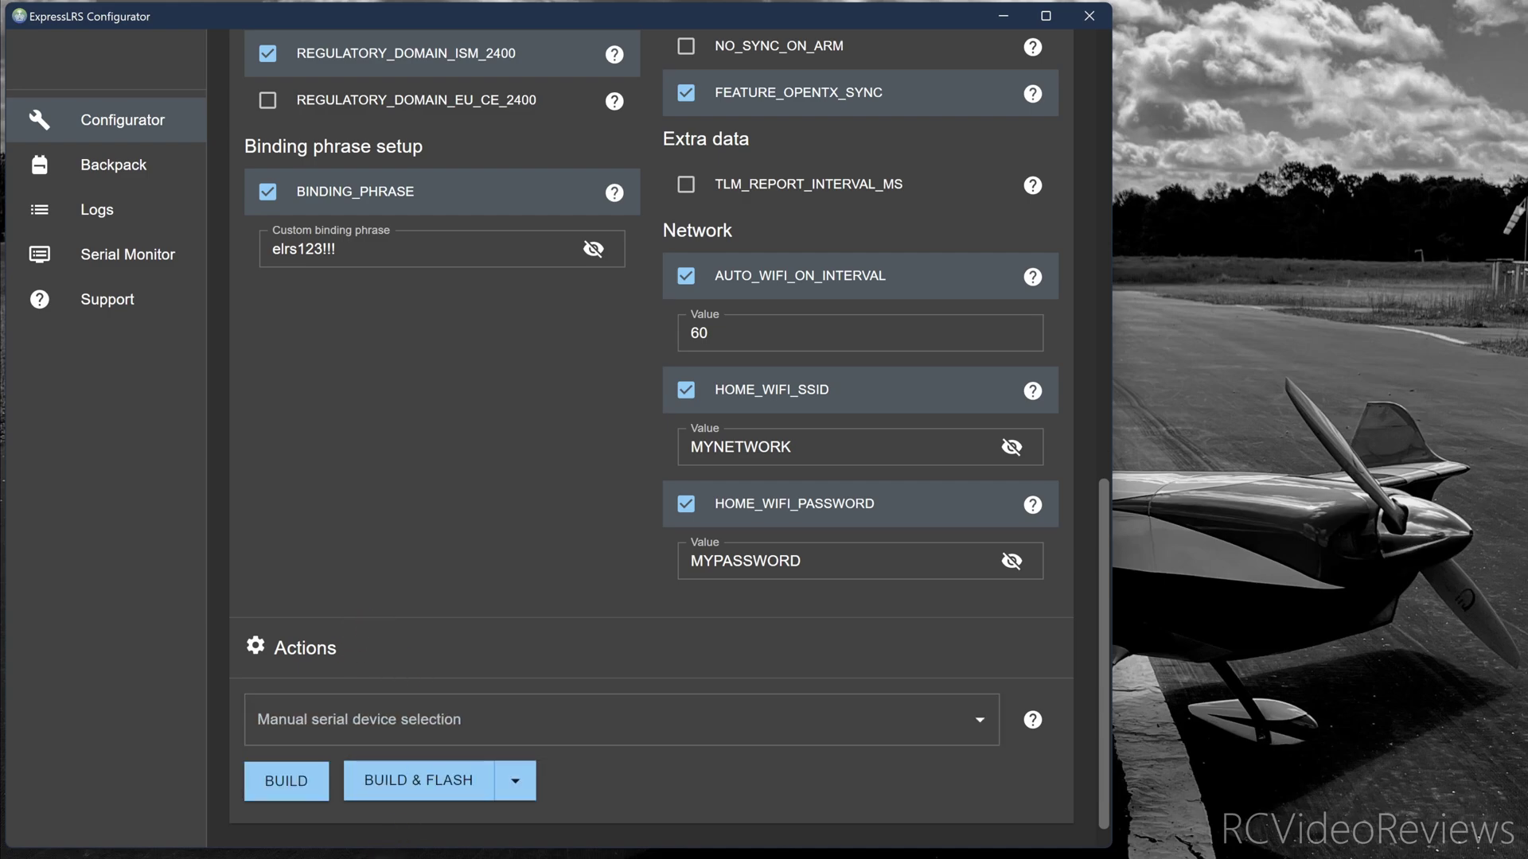
pyautogui.click(398, 858)
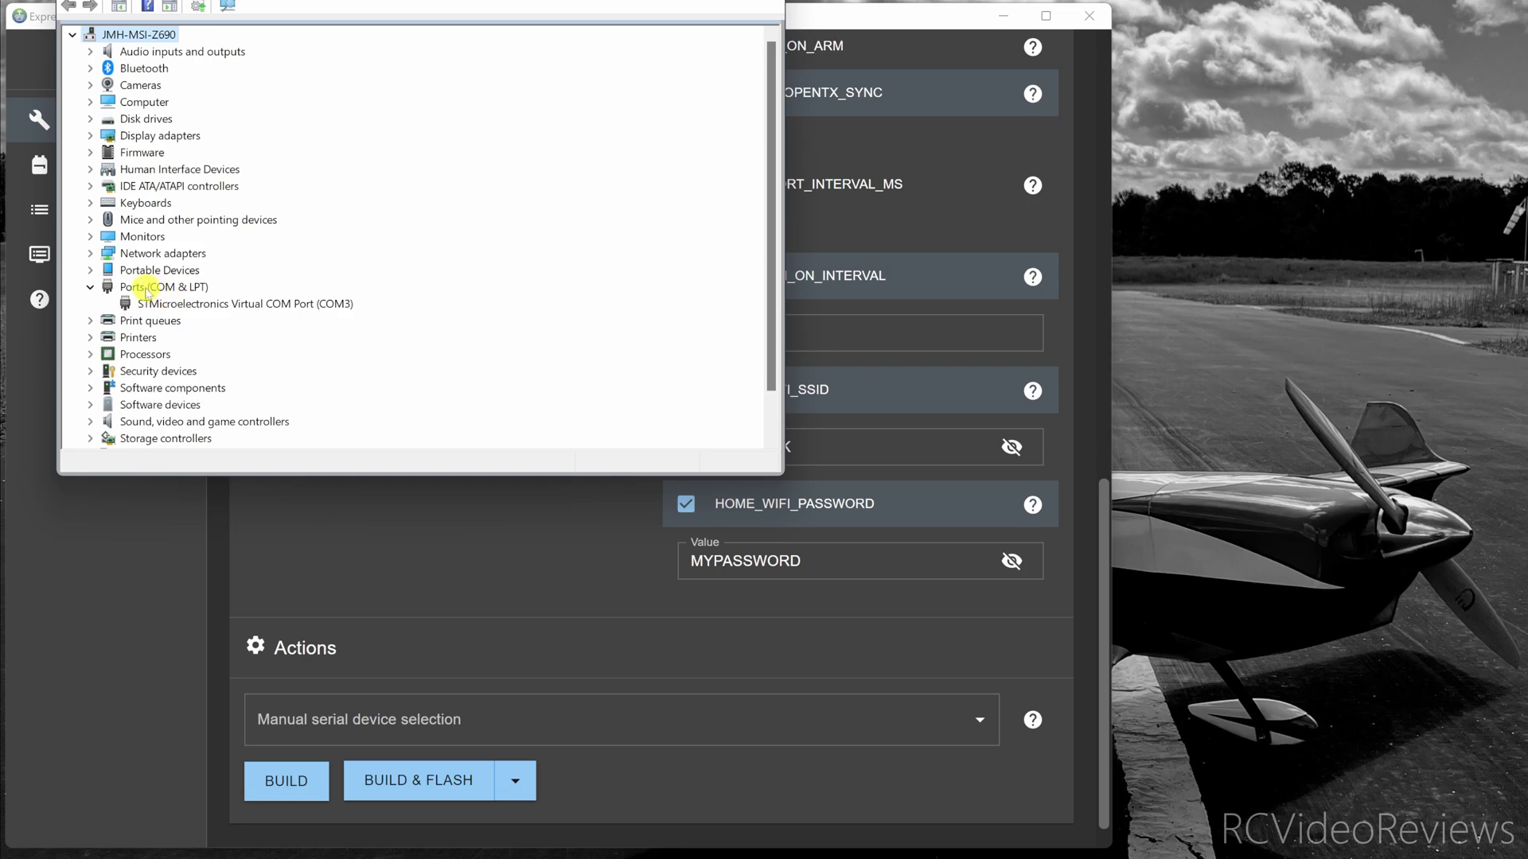
pyautogui.click(143, 288)
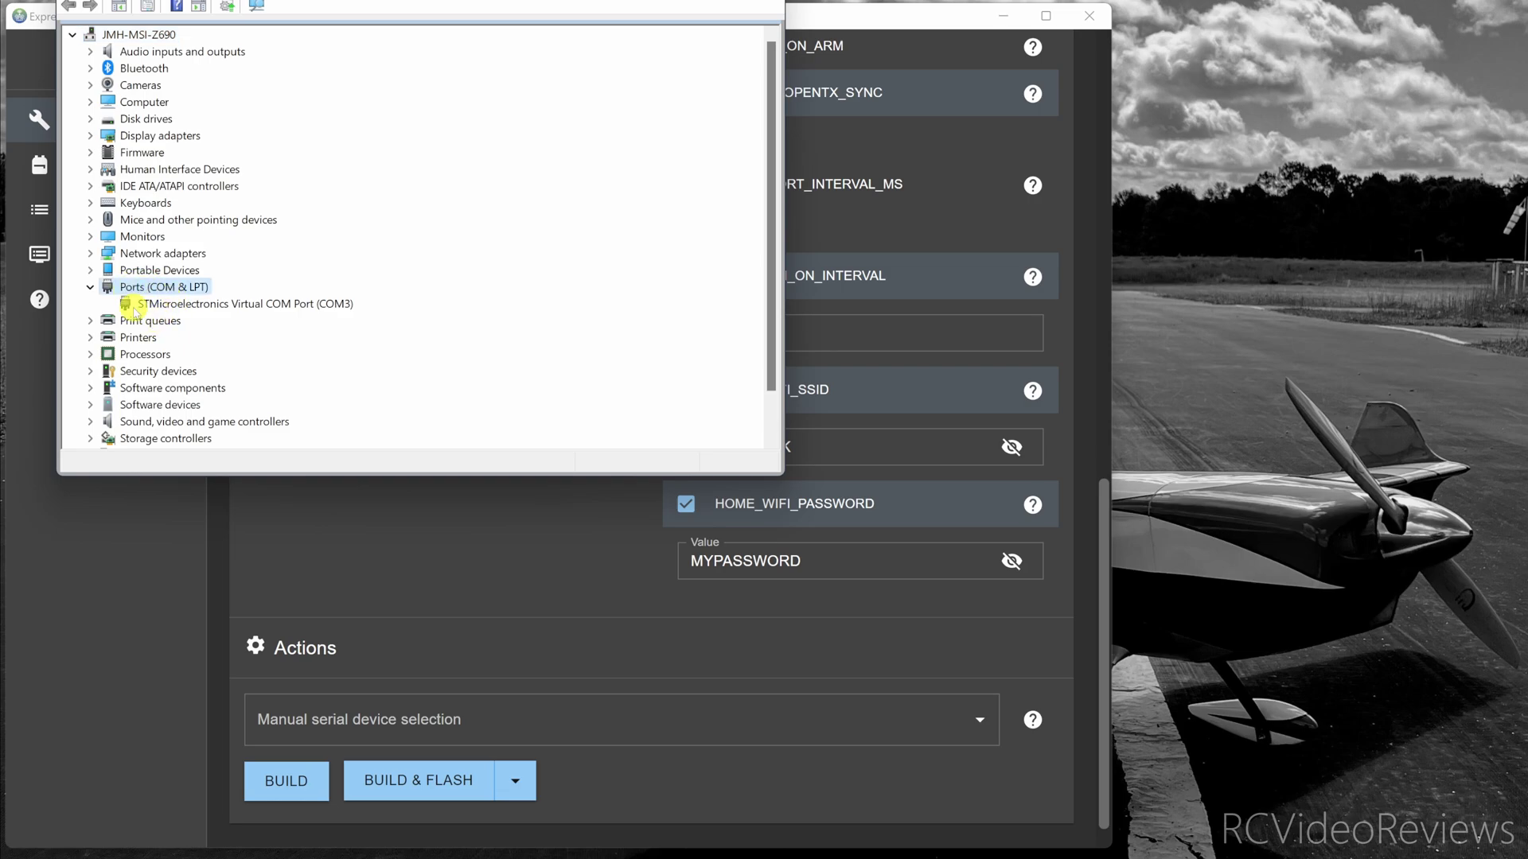
pyautogui.click(158, 305)
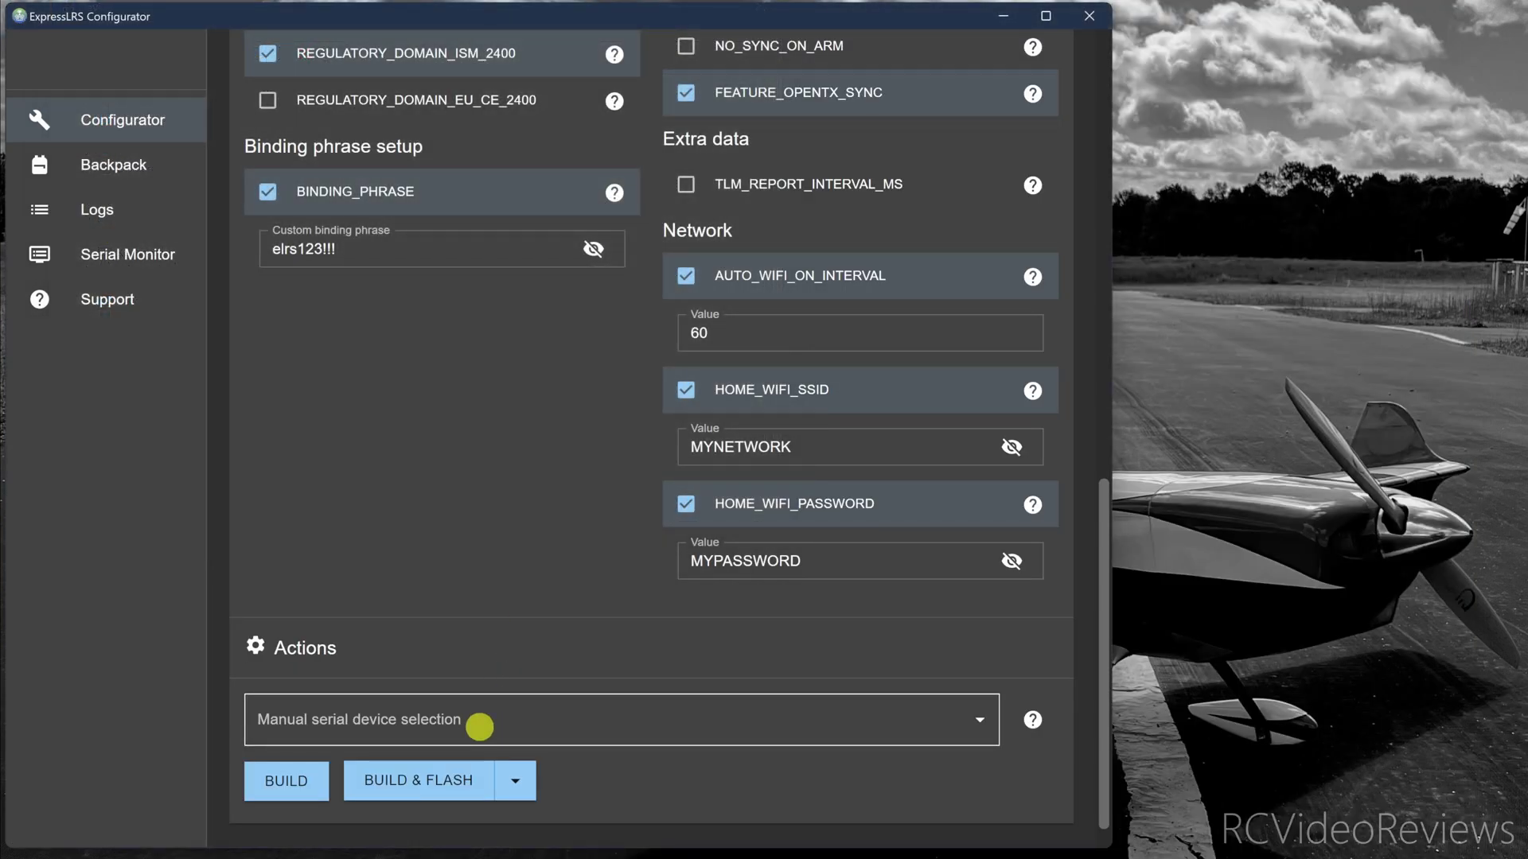
# Build and flash the Zorro 2400 TX firmware via ETX until it reports Success.
pyautogui.click(437, 784)
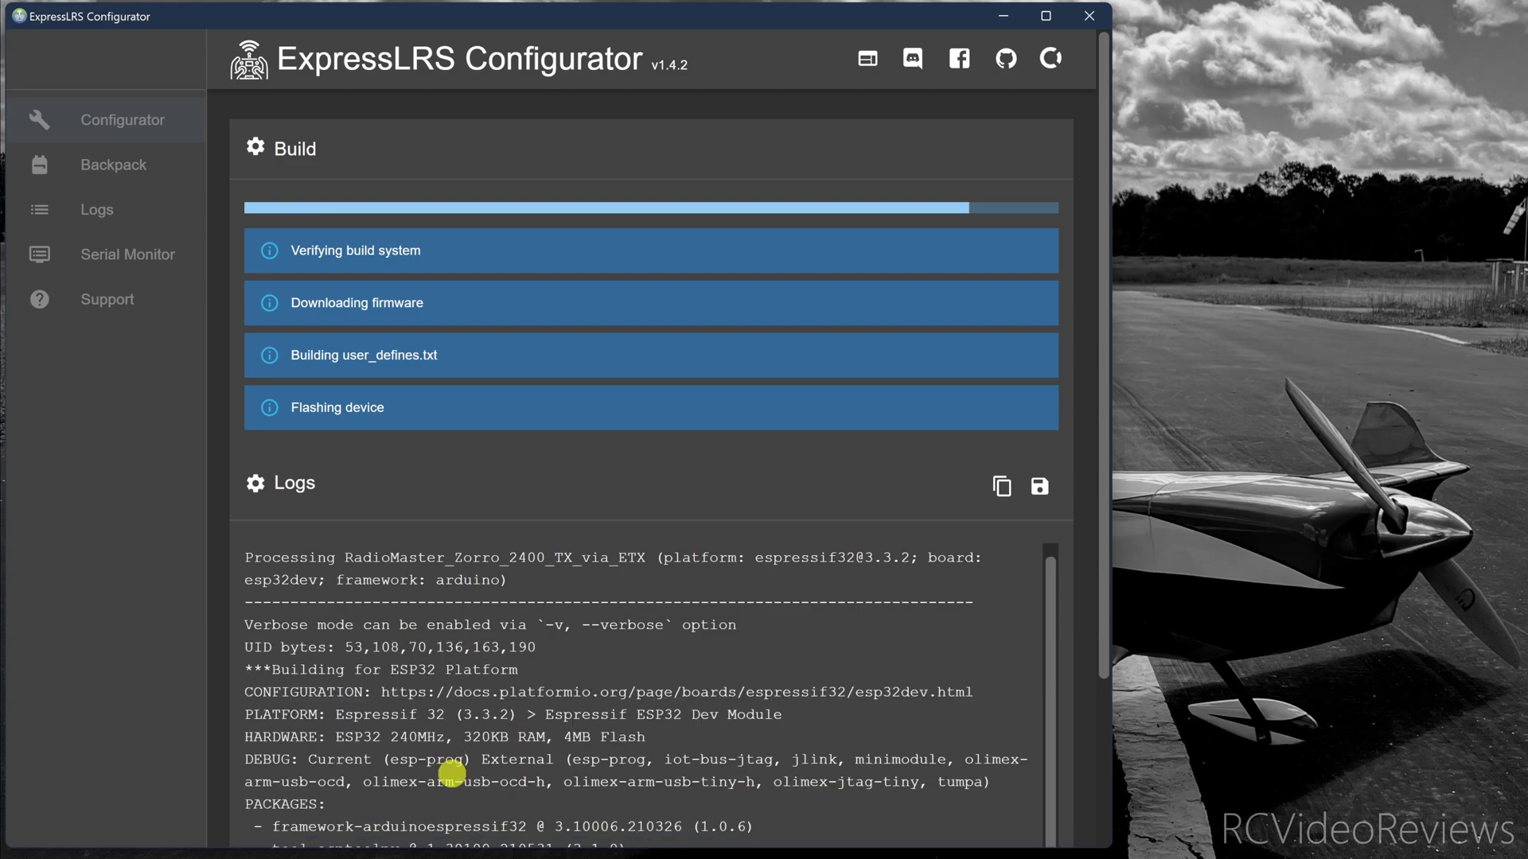
pyautogui.scroll(-3, 457, 764)
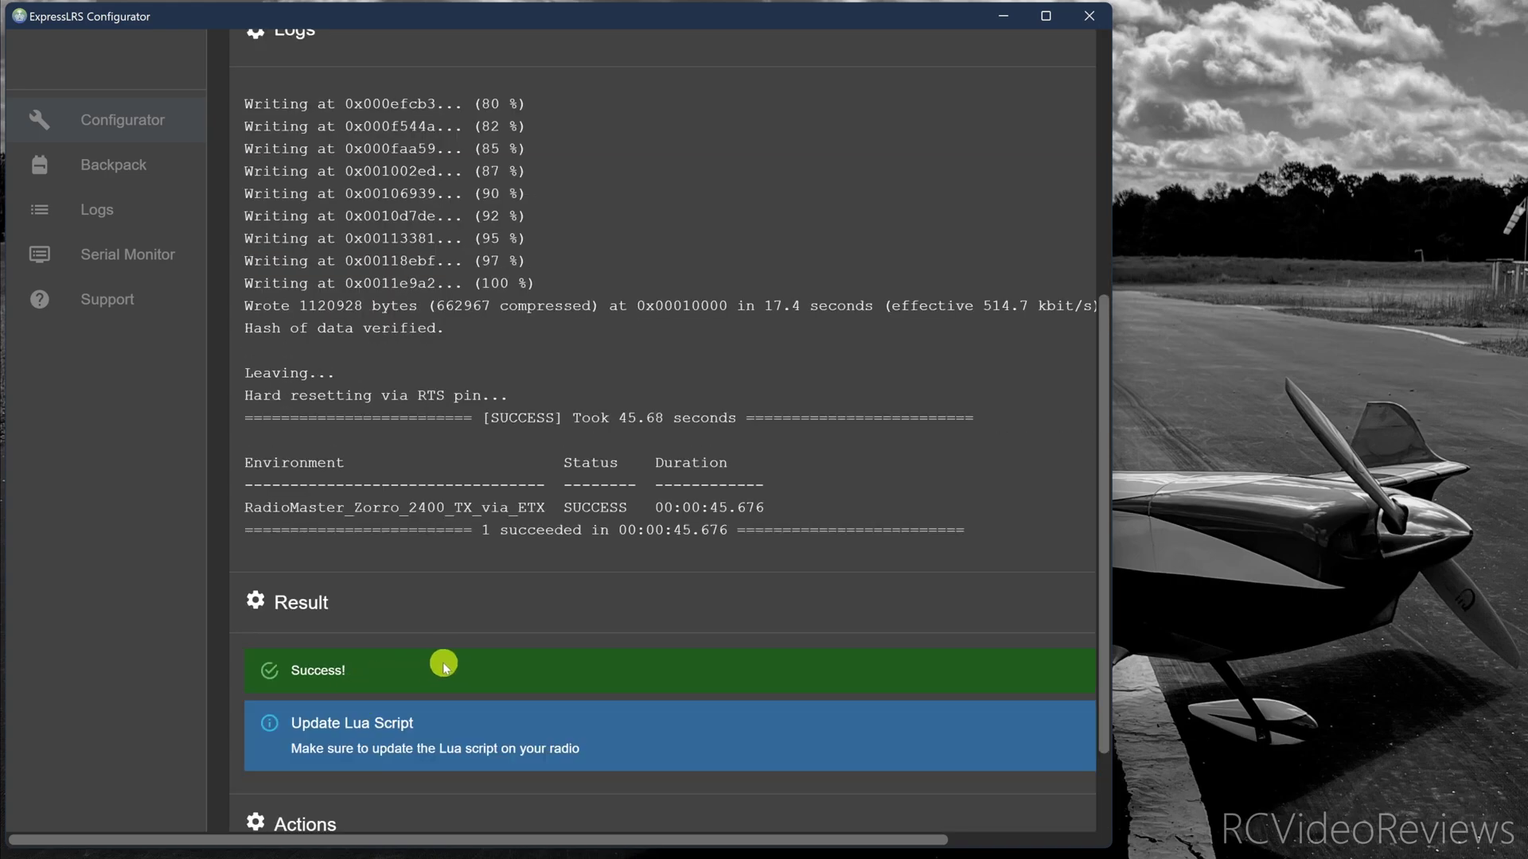
# Return from the Success result to the settings page, keeping release 2.5.1 selected.
pyautogui.moveTo(413, 668); pyautogui.dragTo(262, 675)
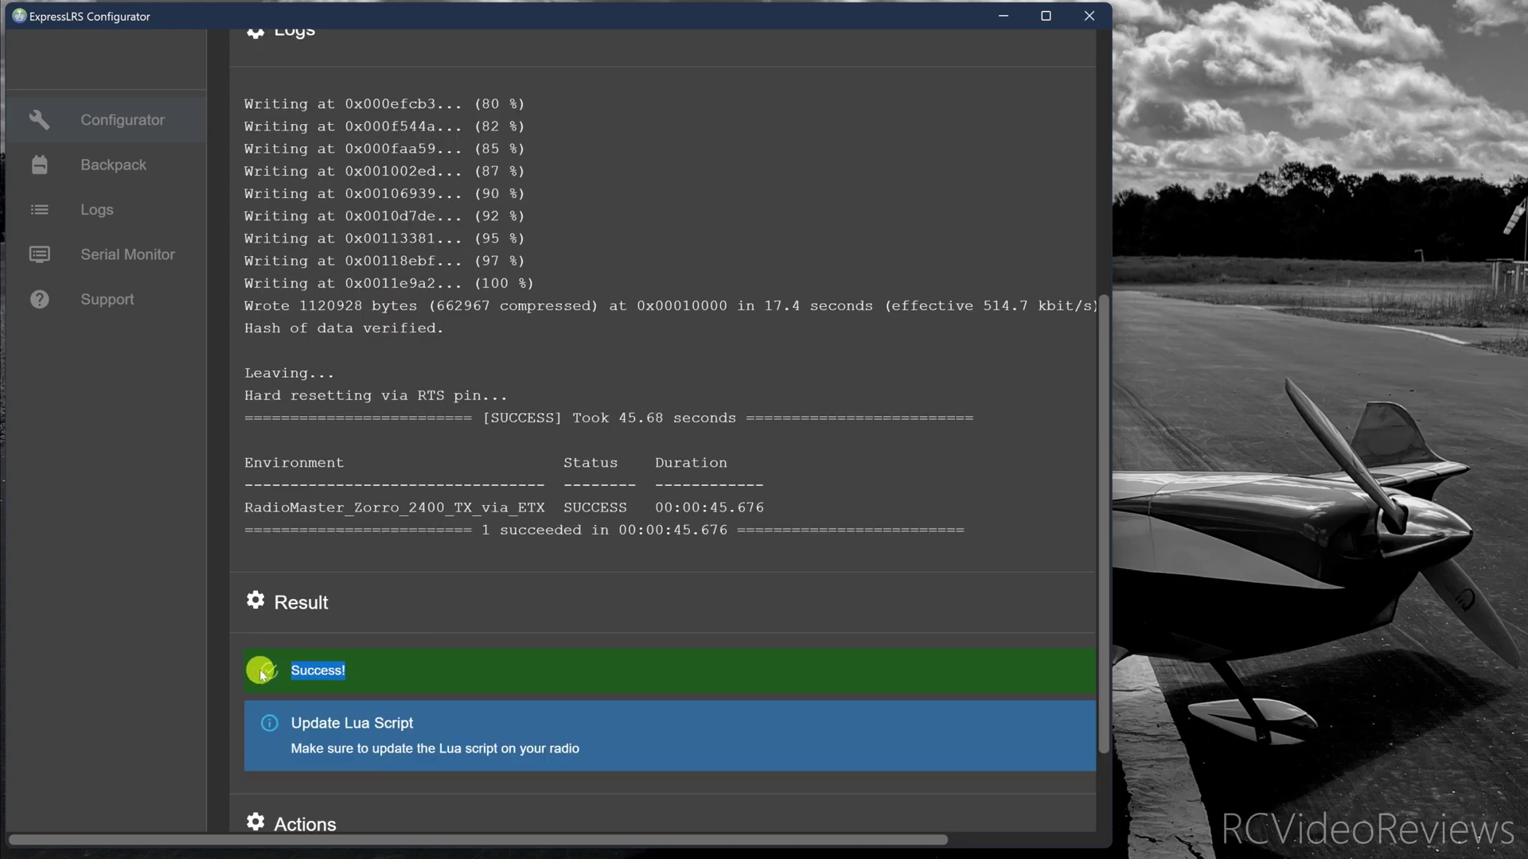
pyautogui.scroll(-2, 430, 641)
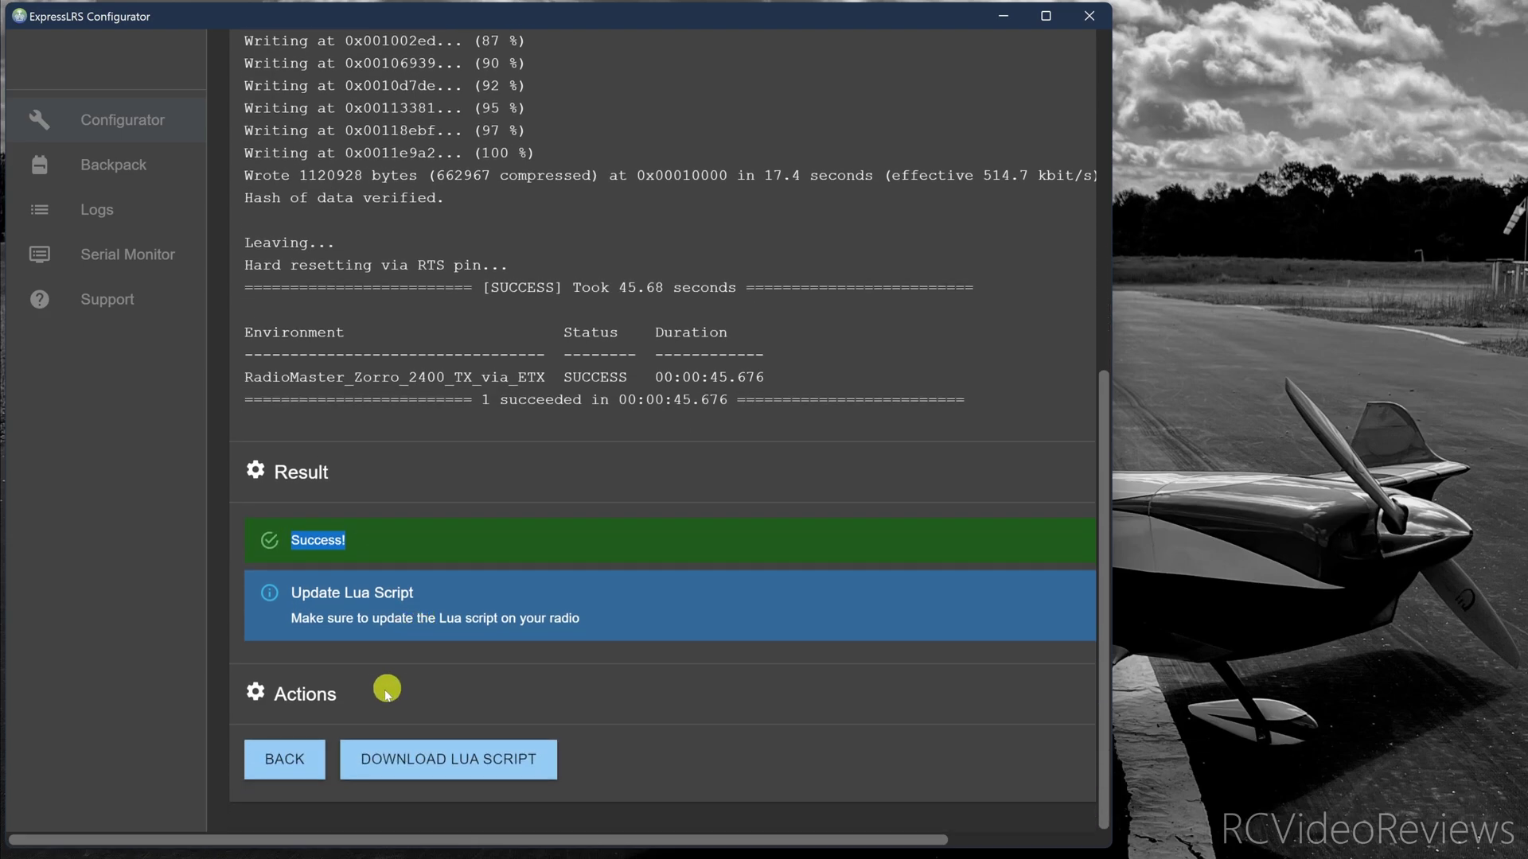
pyautogui.click(287, 762)
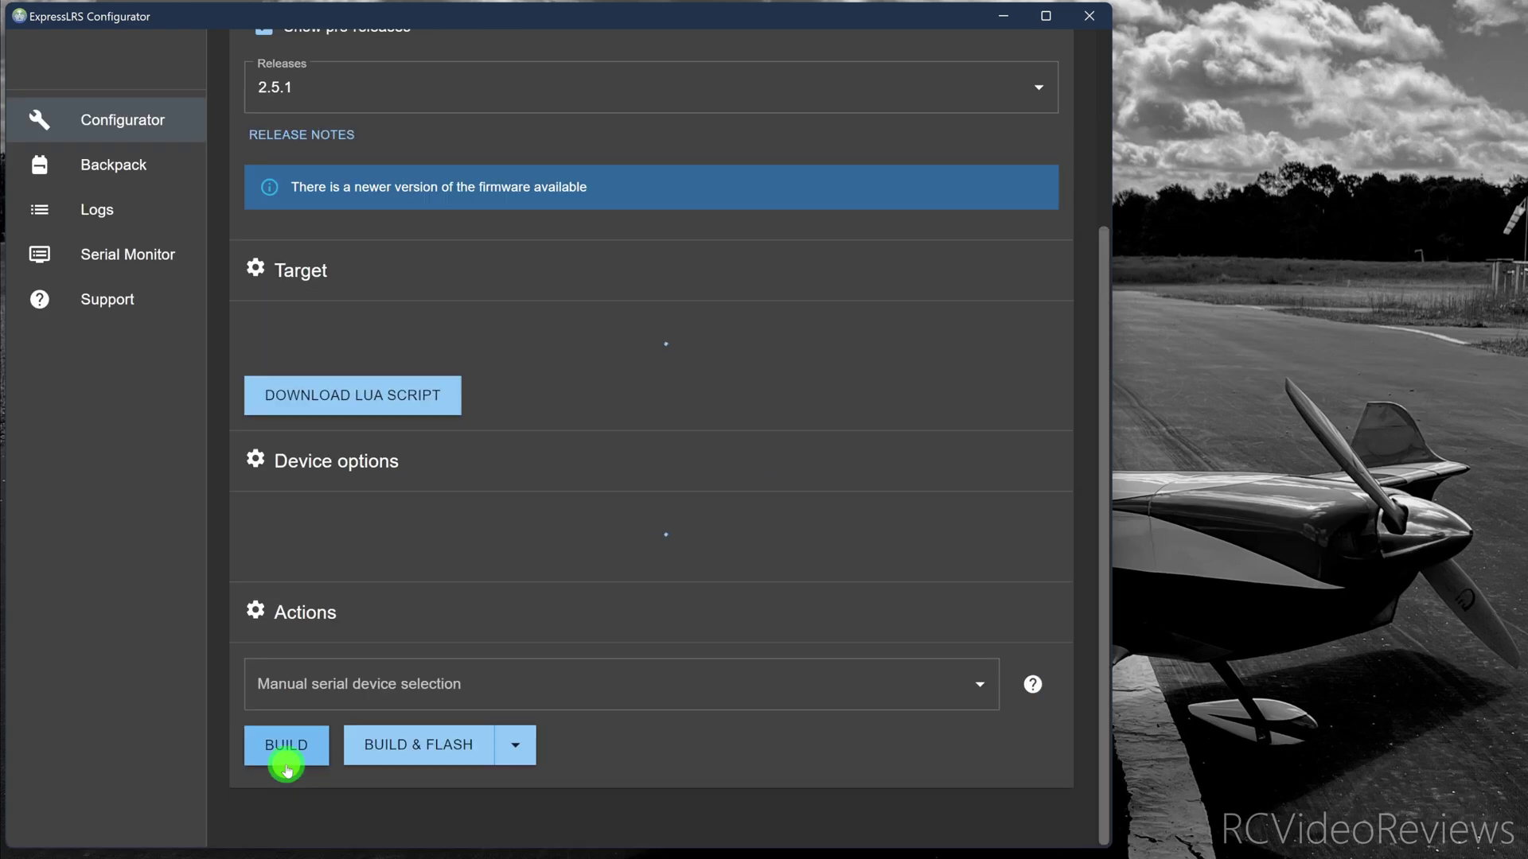
pyautogui.click(325, 132)
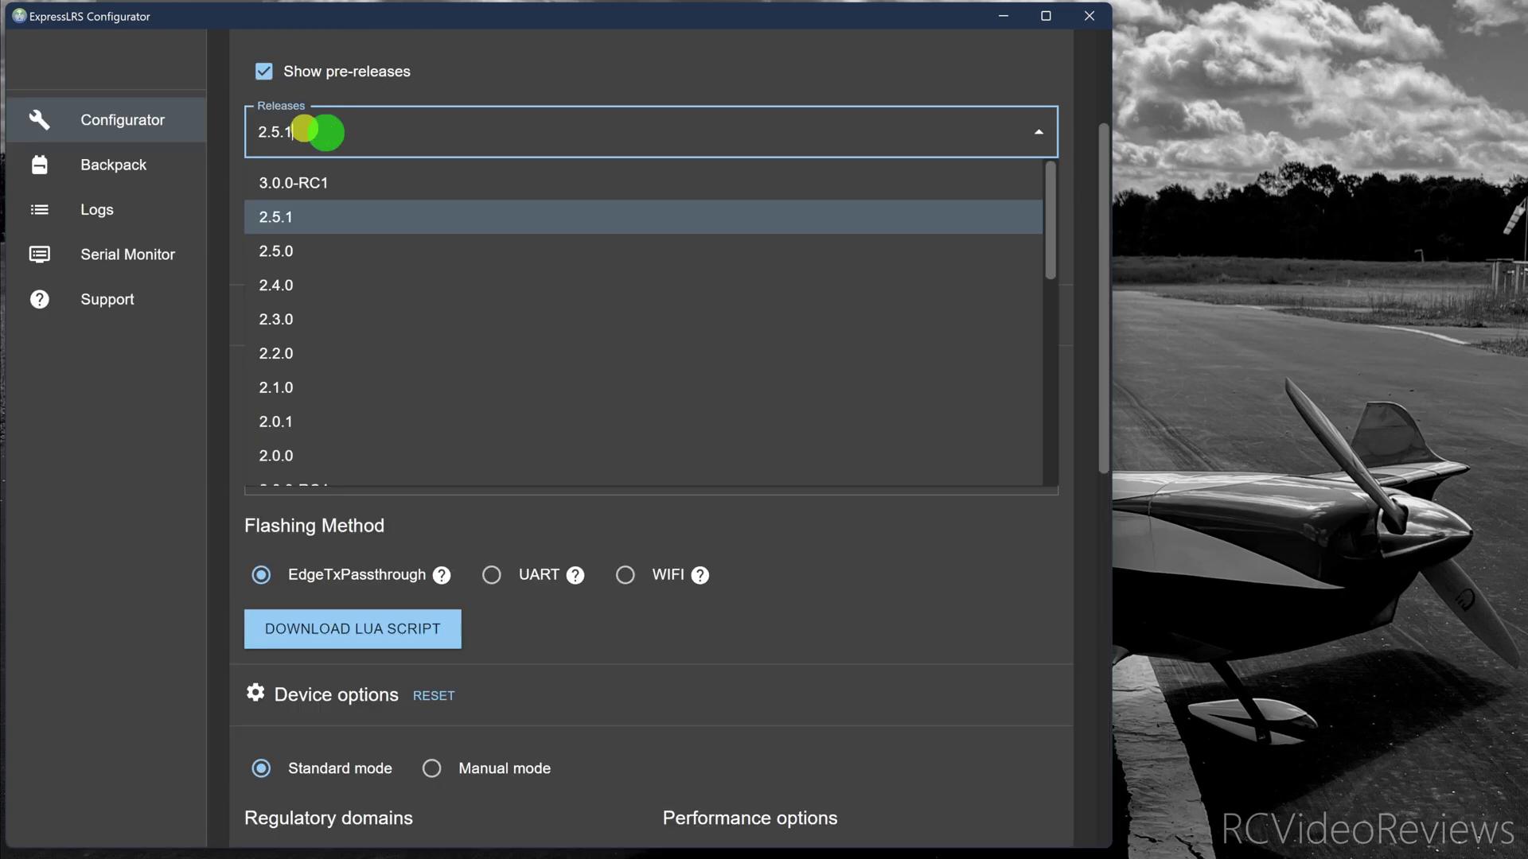
pyautogui.click(1479, 380)
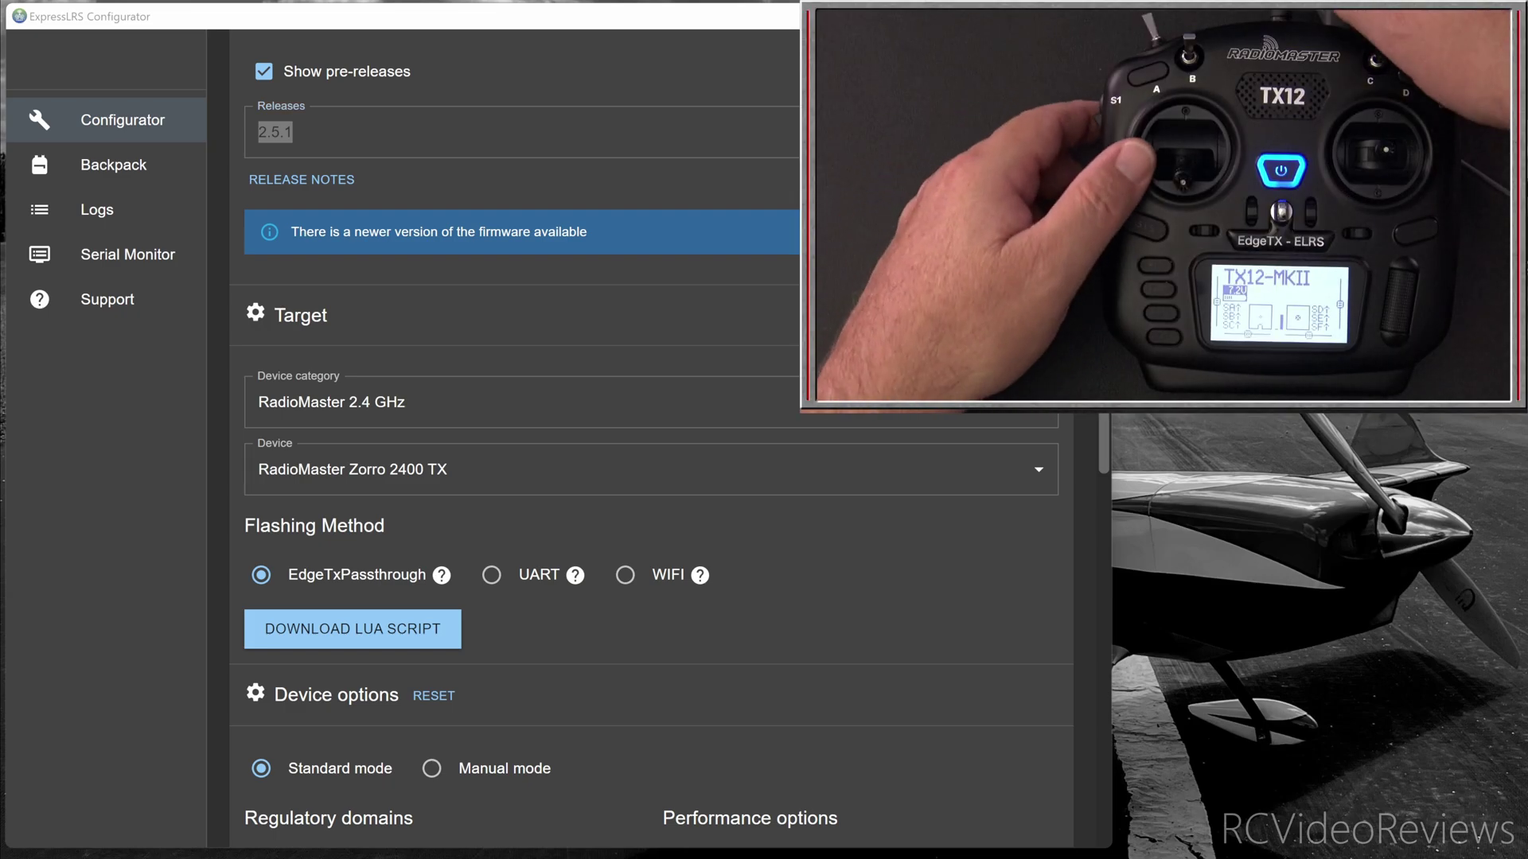